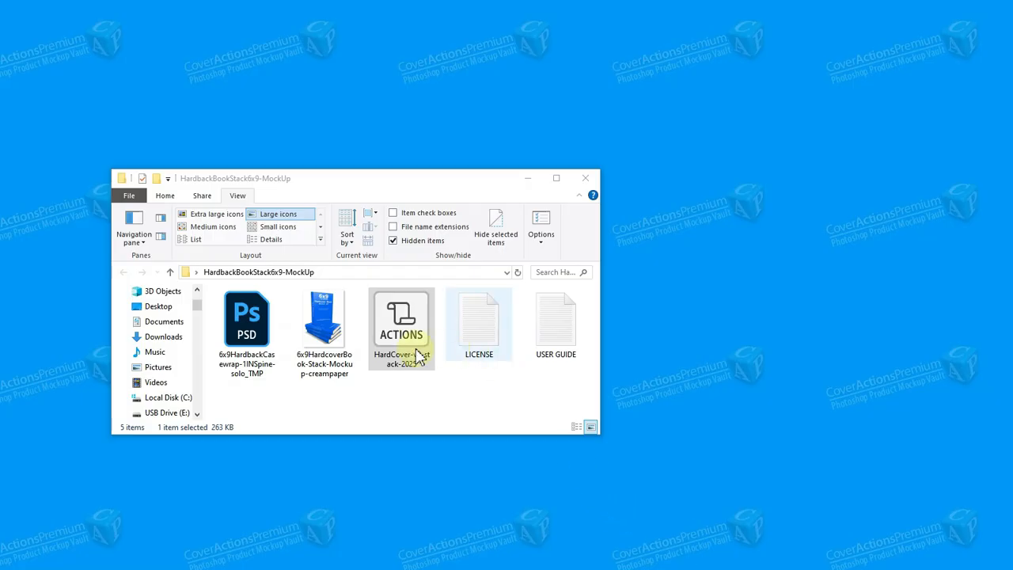
Show the mockup folder's files in Details view to check their types, and return to Large icons.
{"action": "left_click", "coordinate": [289, 243]}
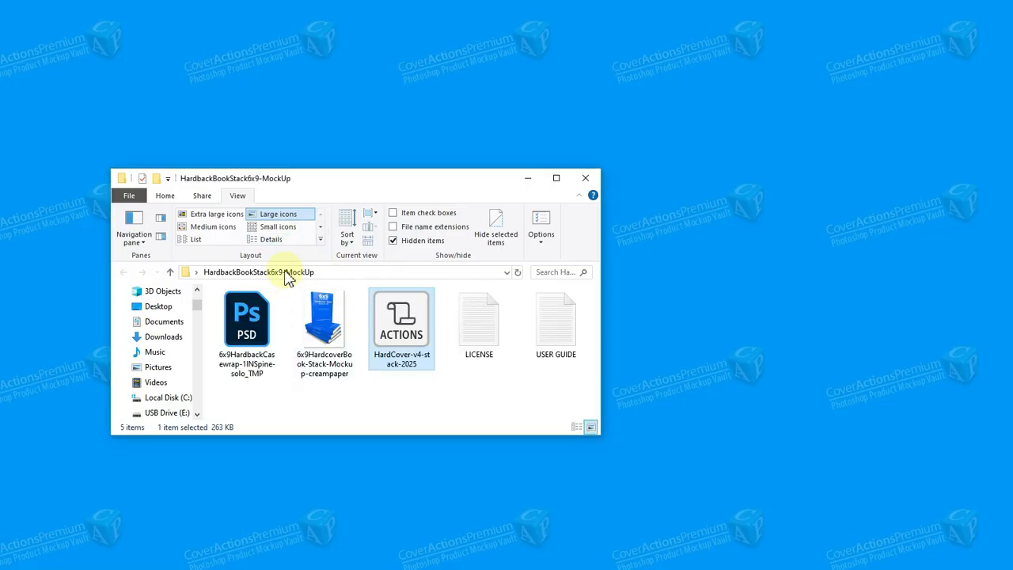
{"action": "left_click", "coordinate": [281, 244]}
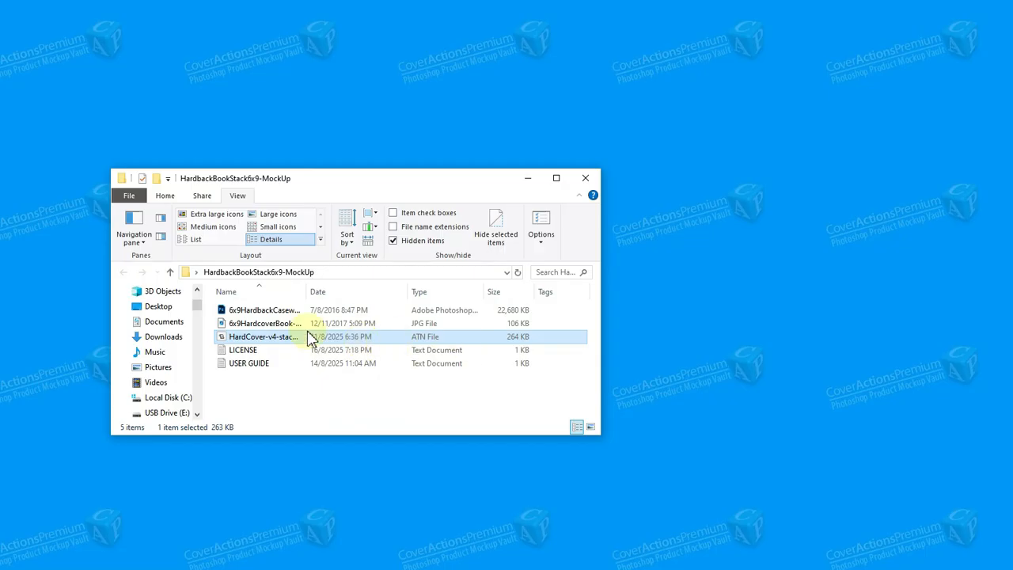
{"action": "left_click", "coordinate": [281, 216]}
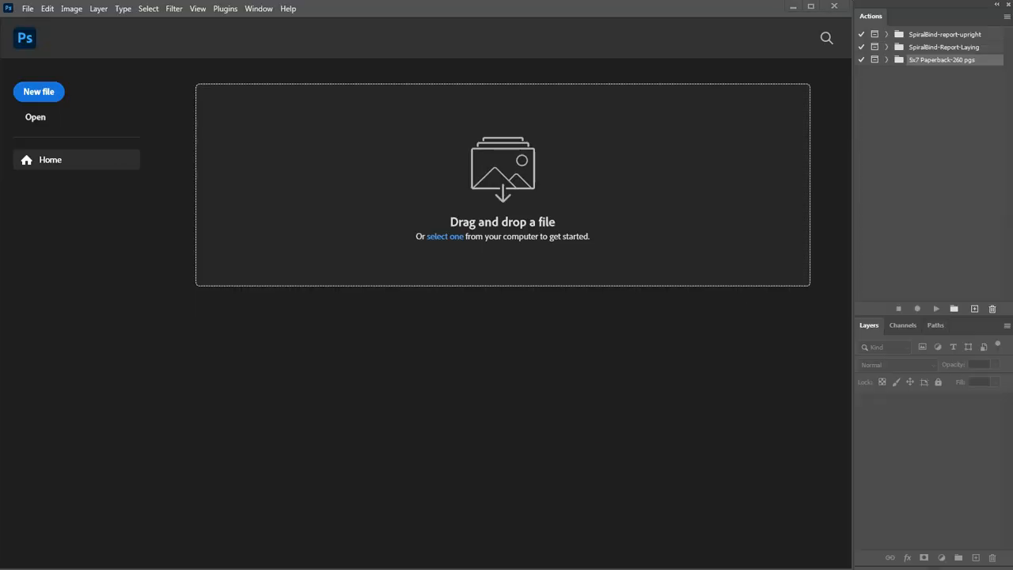
Load the HardCover-v4-stack-2025 action set from the mockup folder into Photoshop and check that Actions is enabled.
{"action": "key", "text": "alt+Tab"}
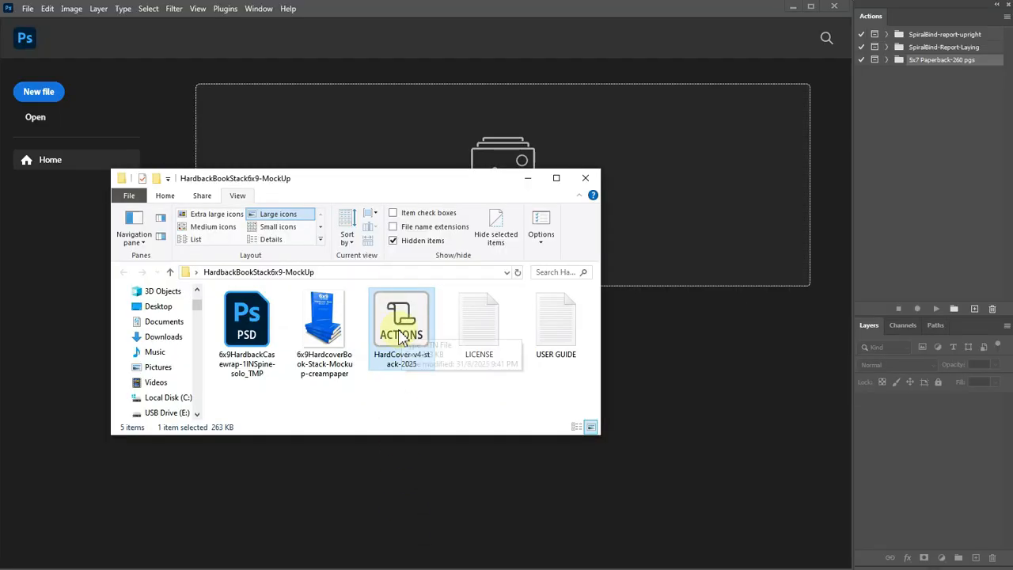
{"action": "left_click_drag", "start_coordinate": [400, 337], "coordinate": [930, 123]}
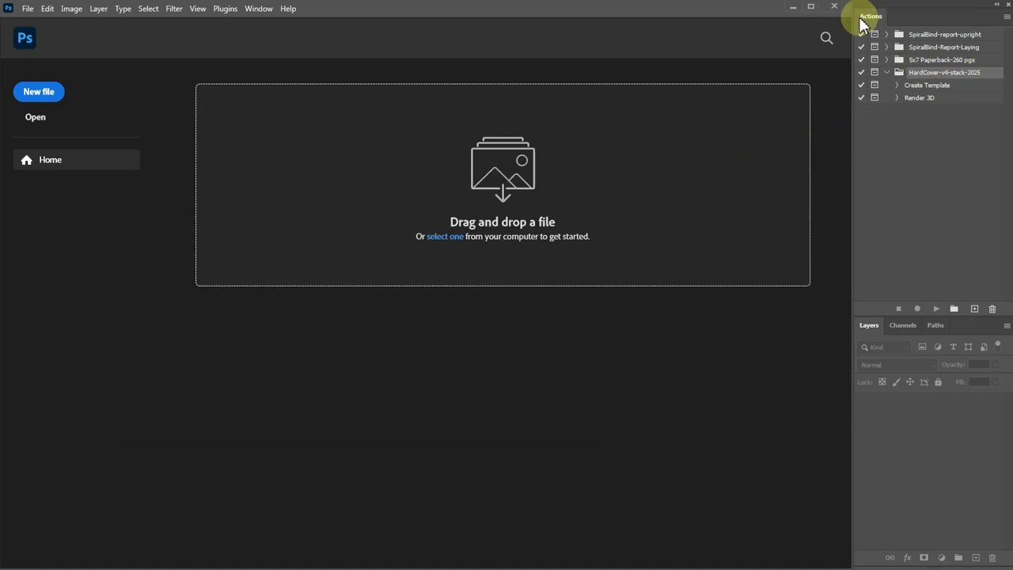
{"action": "left_click", "coordinate": [258, 8]}
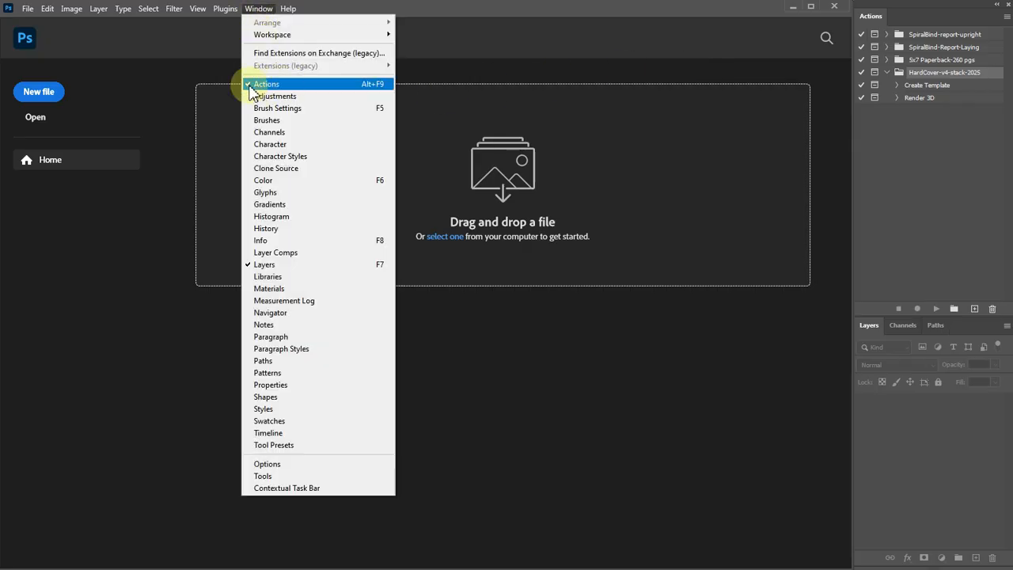
{"action": "left_click", "coordinate": [756, 71]}
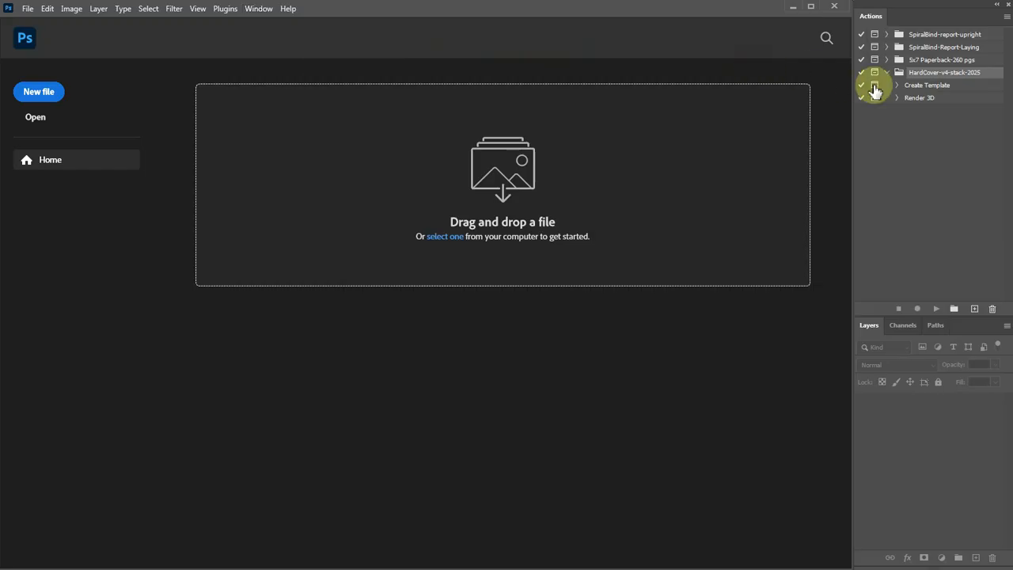
Run the Create Template action from the HardCover-v4-stack-2025 set and dismiss its closing message.
{"action": "left_click", "coordinate": [958, 85]}
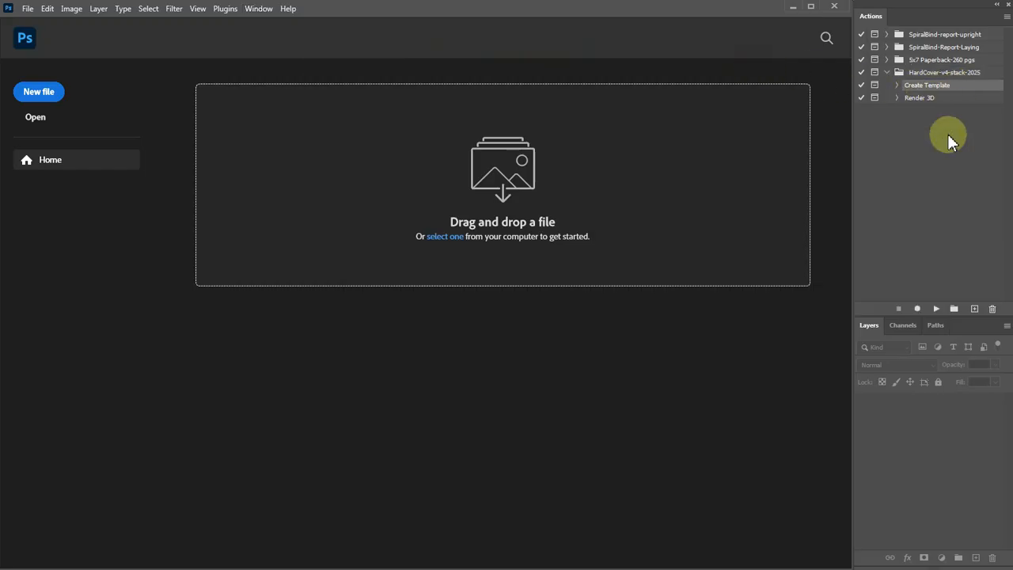
{"action": "left_click", "coordinate": [937, 309]}
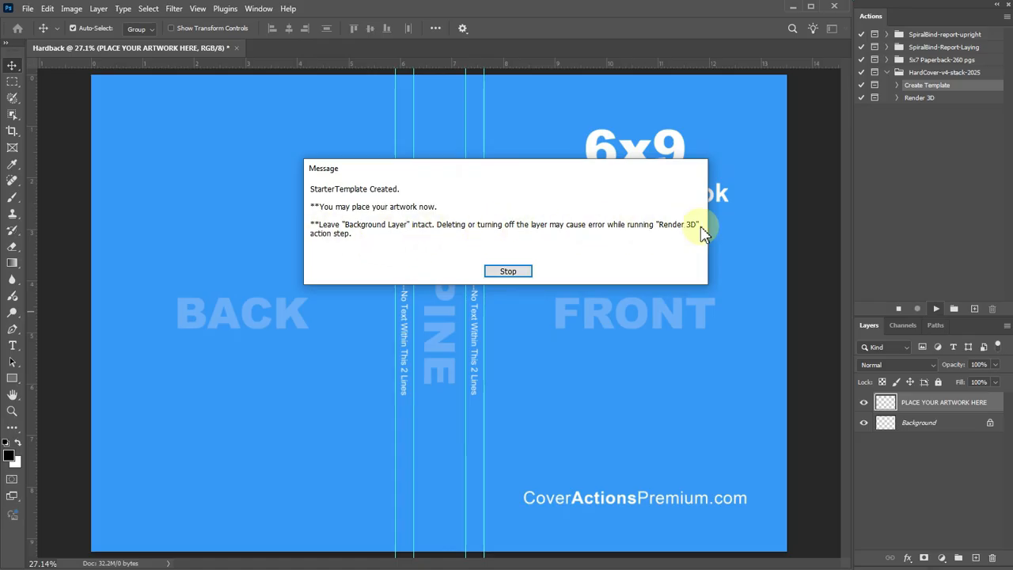
{"action": "left_click", "coordinate": [508, 272]}
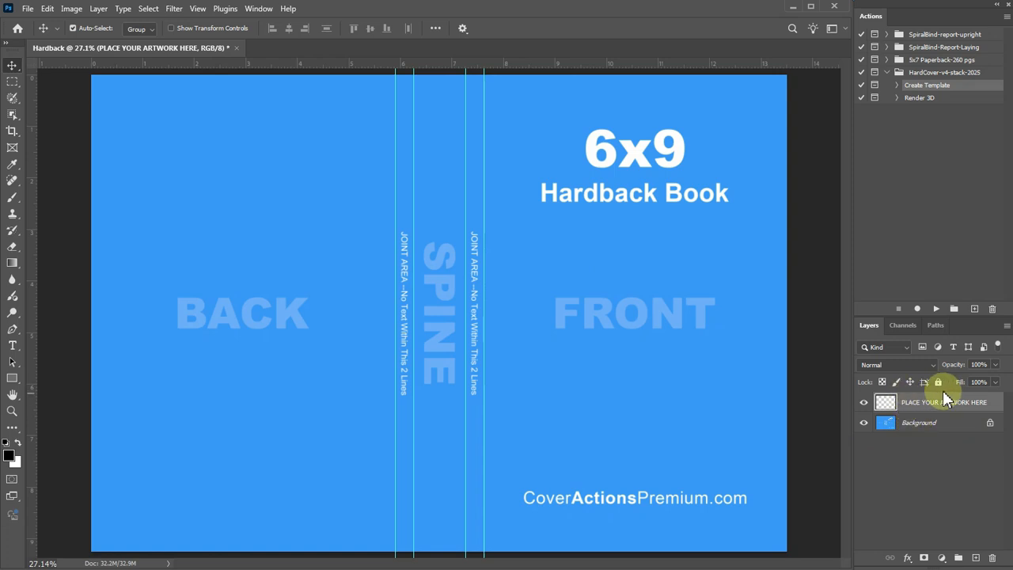
Open 6x9HardbackCasewrap-1INSpine-solo_TMP from the mockup folder as a separate Photoshop document and update its text layers.
{"action": "key", "text": "alt+Tab"}
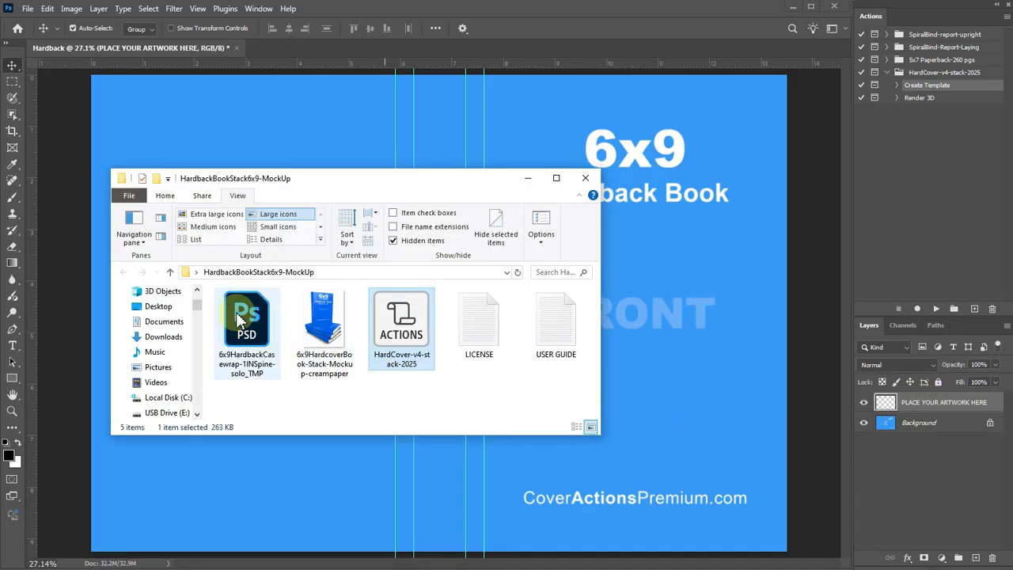
{"action": "left_click_drag", "start_coordinate": [248, 336], "coordinate": [327, 51]}
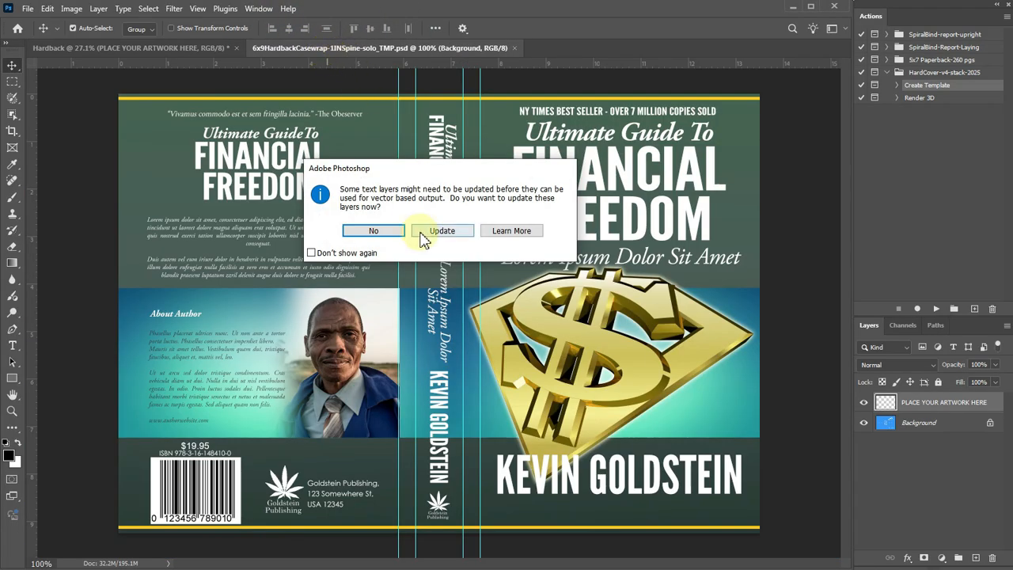
{"action": "left_click", "coordinate": [422, 235]}
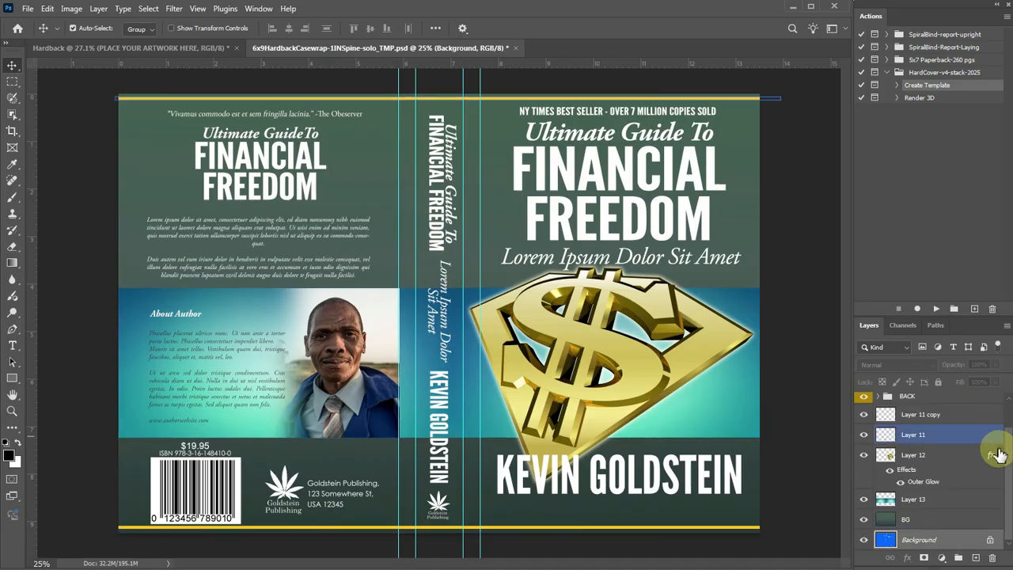
Examine which parts of the cover artwork belong to the FRONT and BACK layer groups by selecting each group.
{"action": "left_click_drag", "start_coordinate": [1009, 473], "coordinate": [1004, 392]}
{"action": "left_click", "coordinate": [902, 401]}
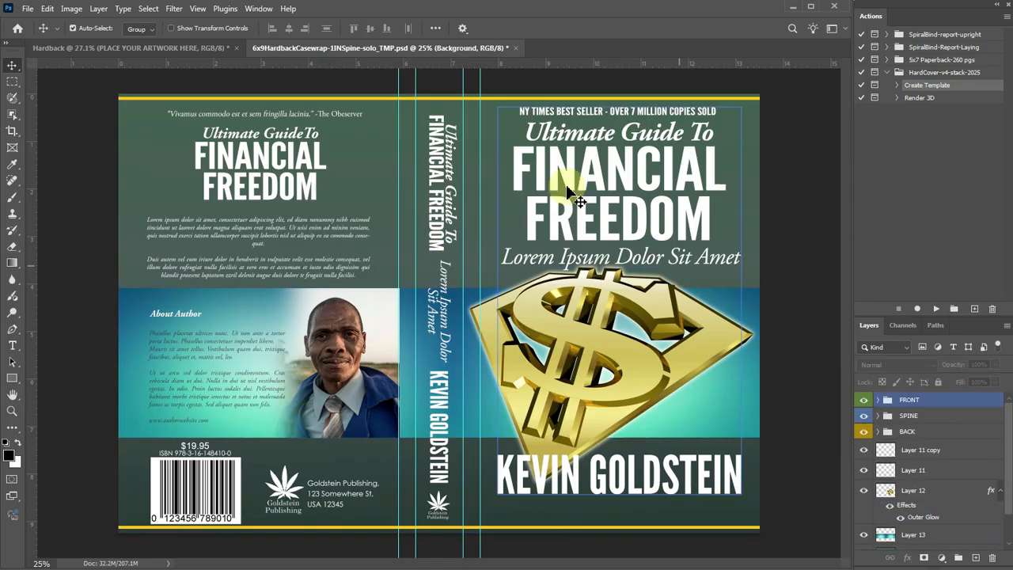
{"action": "left_click", "coordinate": [325, 323]}
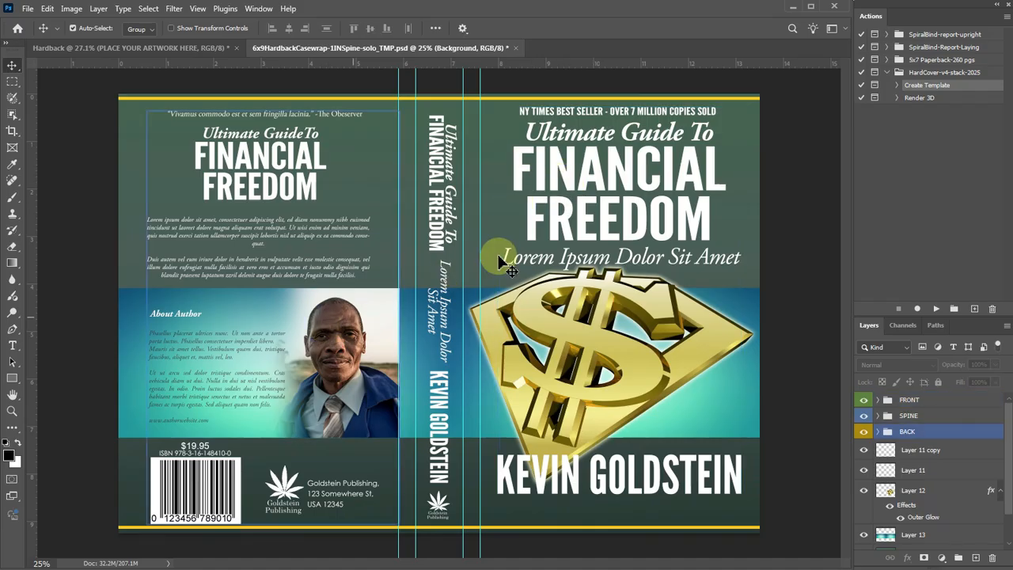
{"action": "left_click", "coordinate": [556, 179]}
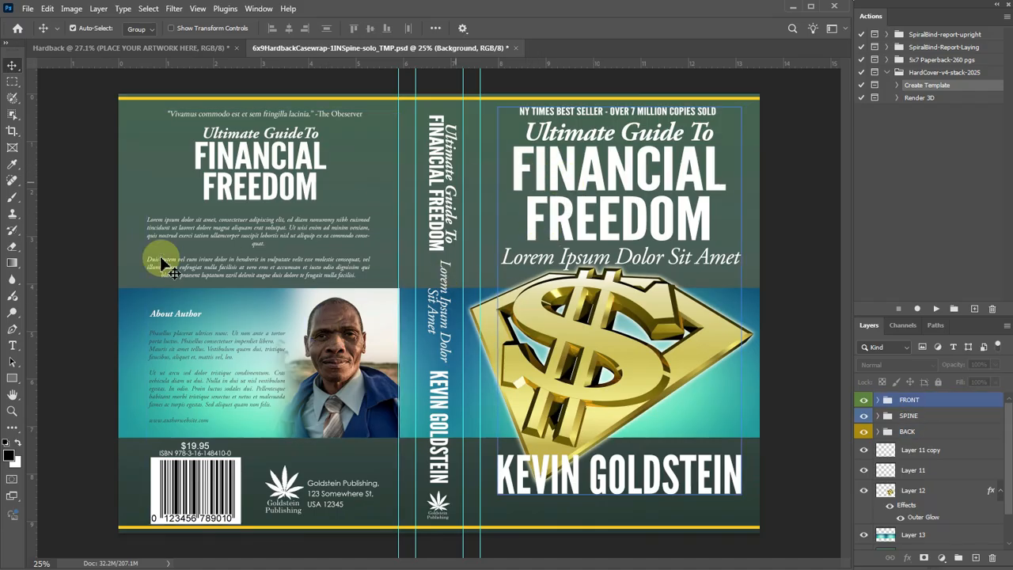
Use the Type tool to select the front cover's FINANCIAL FREEDOM title text and the author name for editing.
{"action": "left_click", "coordinate": [13, 346]}
{"action": "left_click_drag", "start_coordinate": [518, 167], "coordinate": [726, 232]}
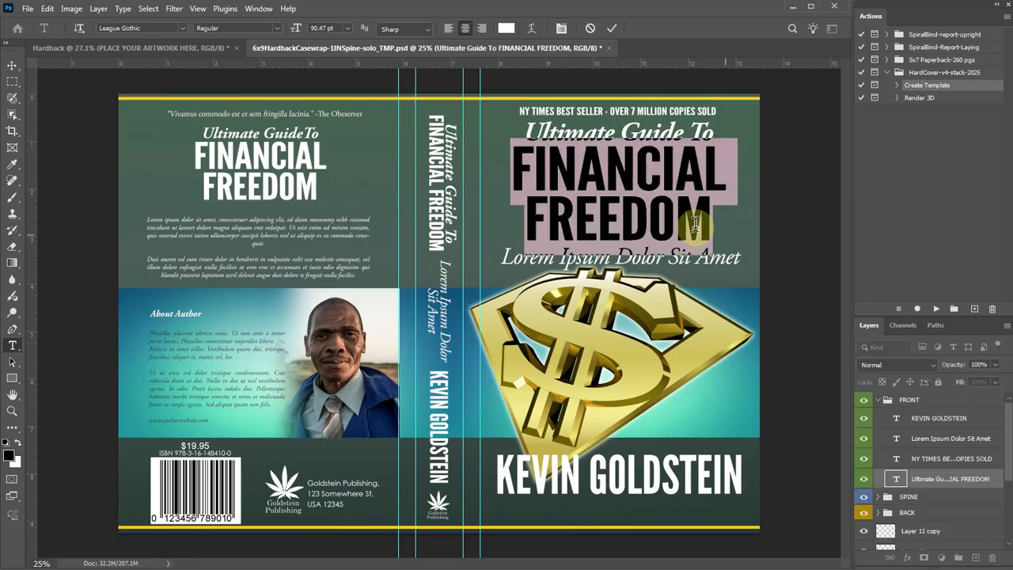
{"action": "left_click", "coordinate": [612, 29]}
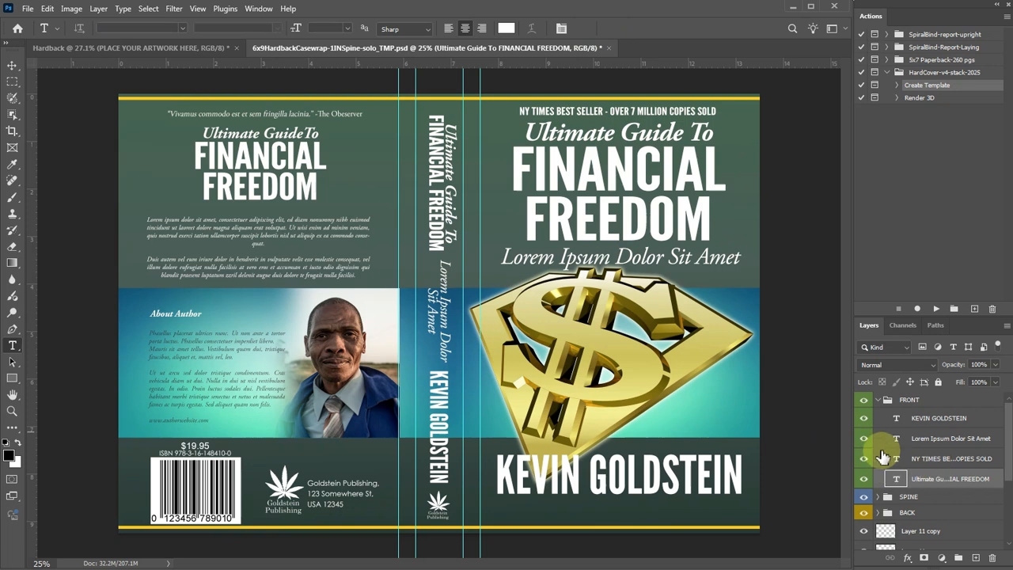
{"action": "left_click_drag", "start_coordinate": [502, 481], "coordinate": [776, 484]}
{"action": "left_click", "coordinate": [696, 478]}
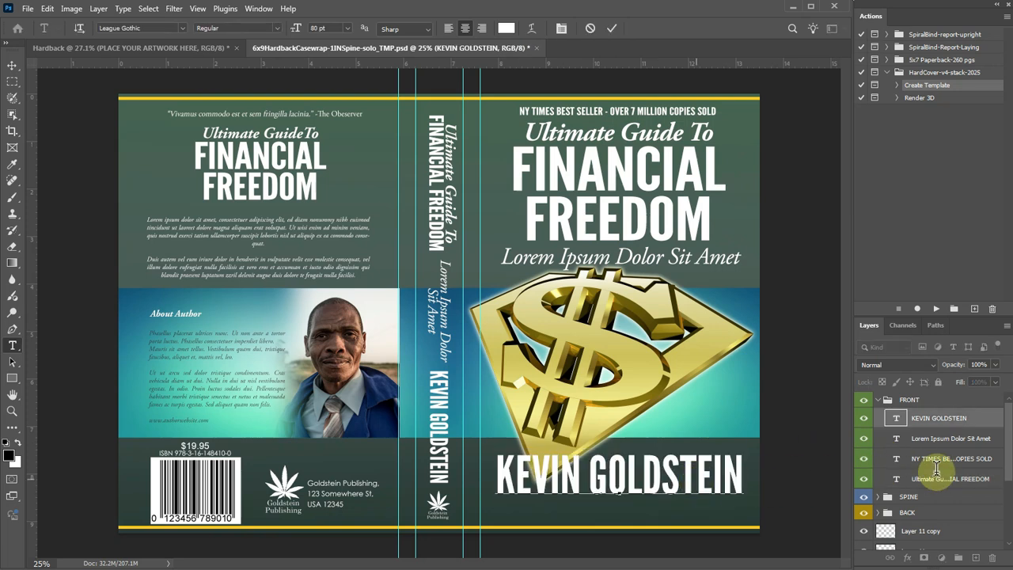
Toggle the visibility of Layer 12, the gold dollar emblem, off and back on.
{"action": "left_click_drag", "start_coordinate": [1004, 473], "coordinate": [1011, 526]}
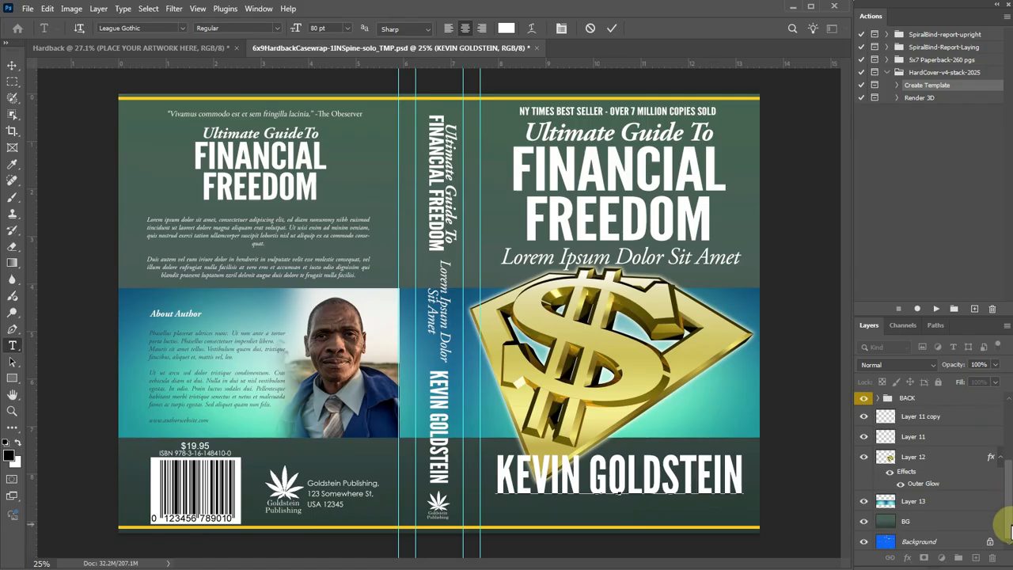
{"action": "scroll", "coordinate": [995, 507], "scroll_direction": "up", "scroll_amount": 1}
{"action": "left_click", "coordinate": [860, 473]}
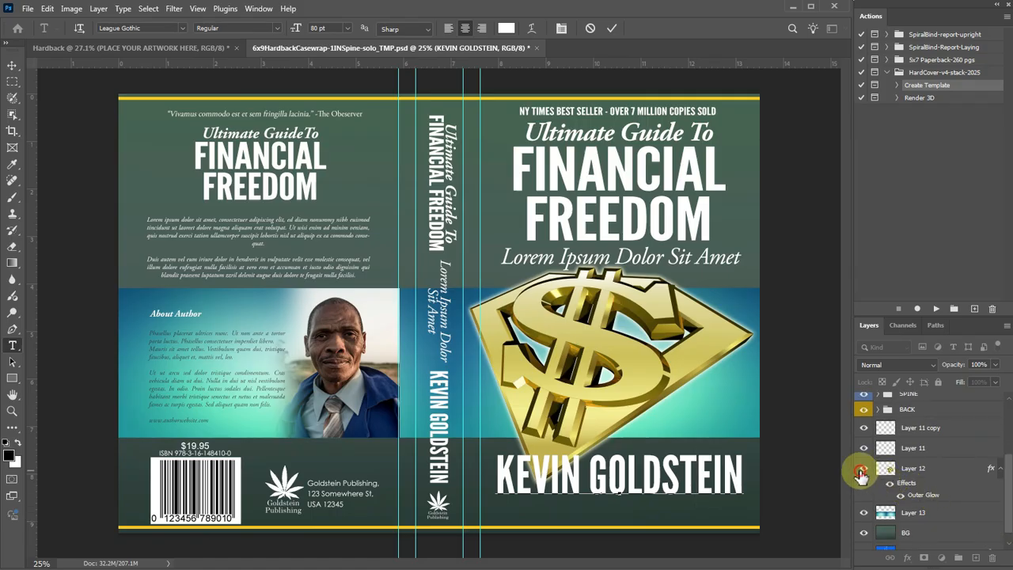
{"action": "left_click", "coordinate": [862, 473]}
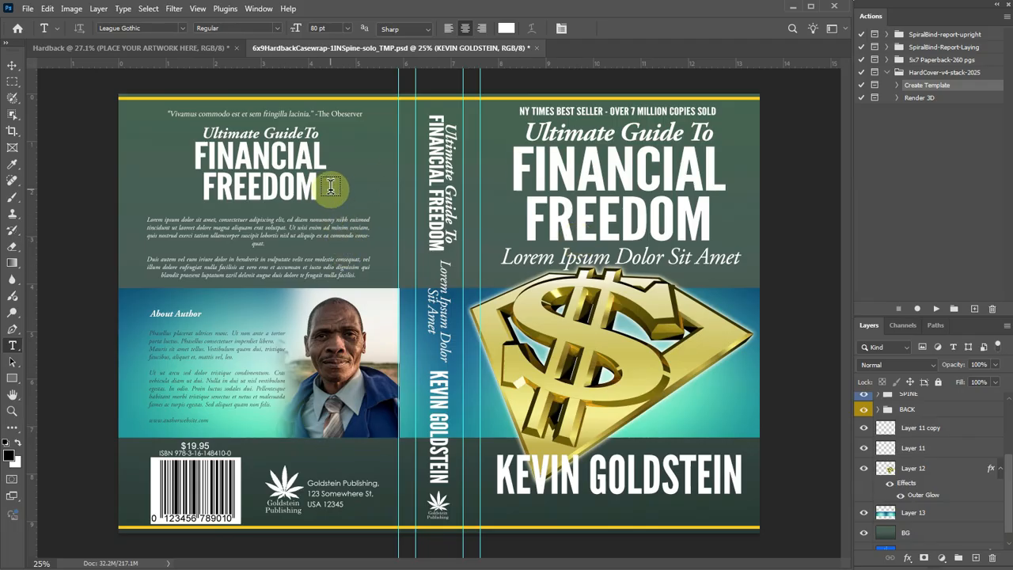
Look at the Hardback template document, return to the layered casewrap artwork and select its entire canvas.
{"action": "left_click", "coordinate": [174, 49]}
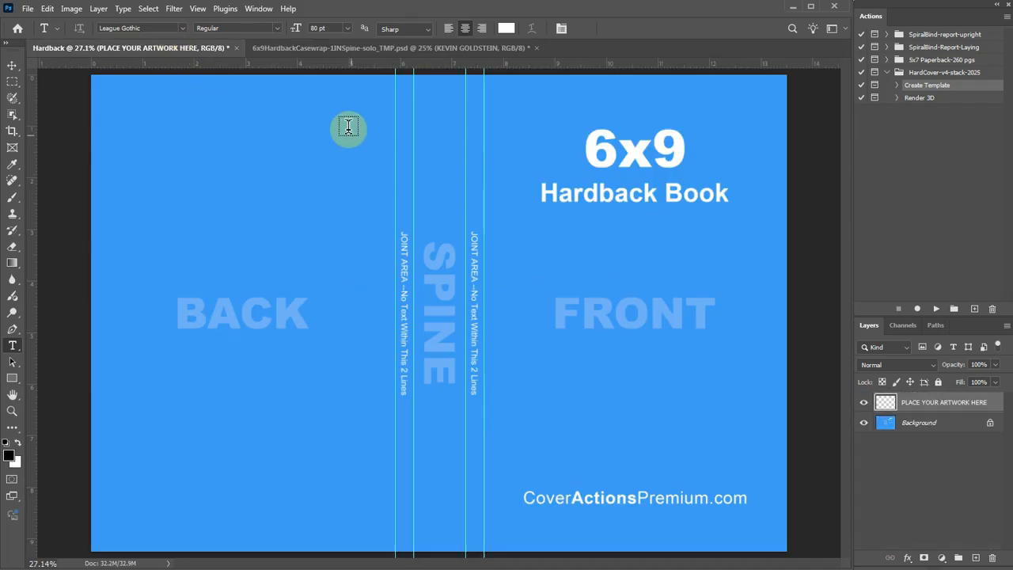
{"action": "left_click", "coordinate": [355, 49]}
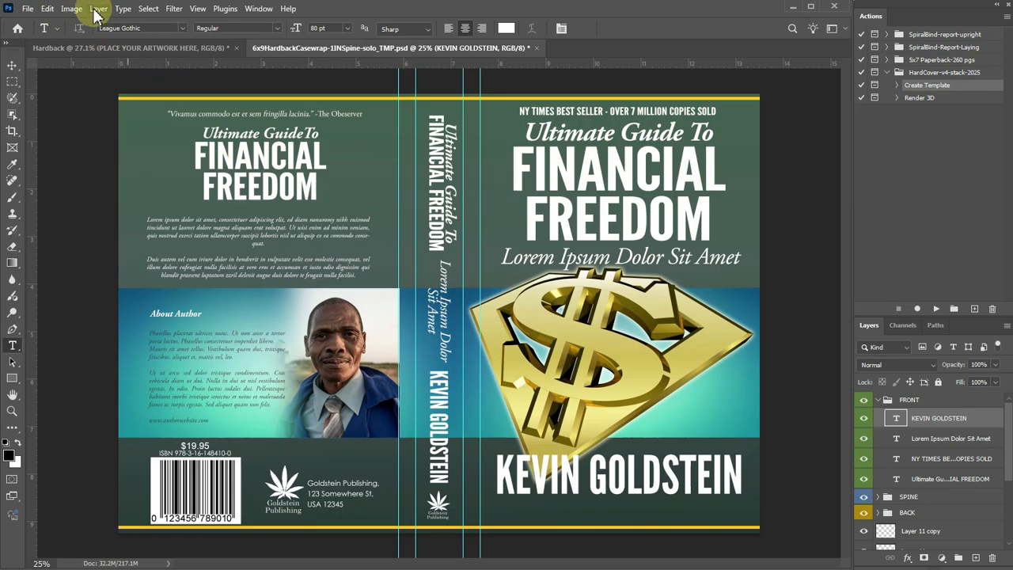
{"action": "left_click", "coordinate": [148, 9]}
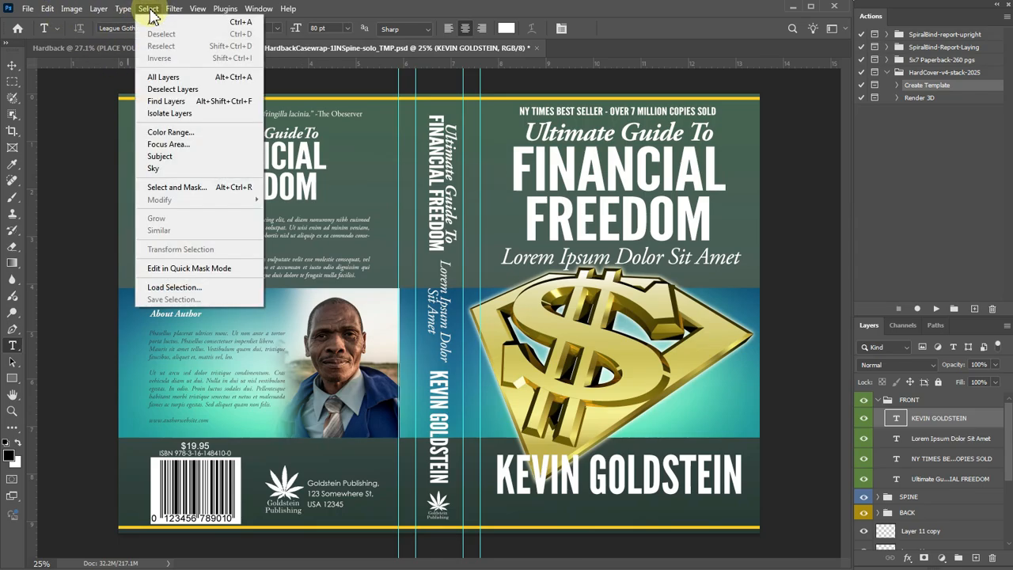
{"action": "left_click", "coordinate": [155, 21]}
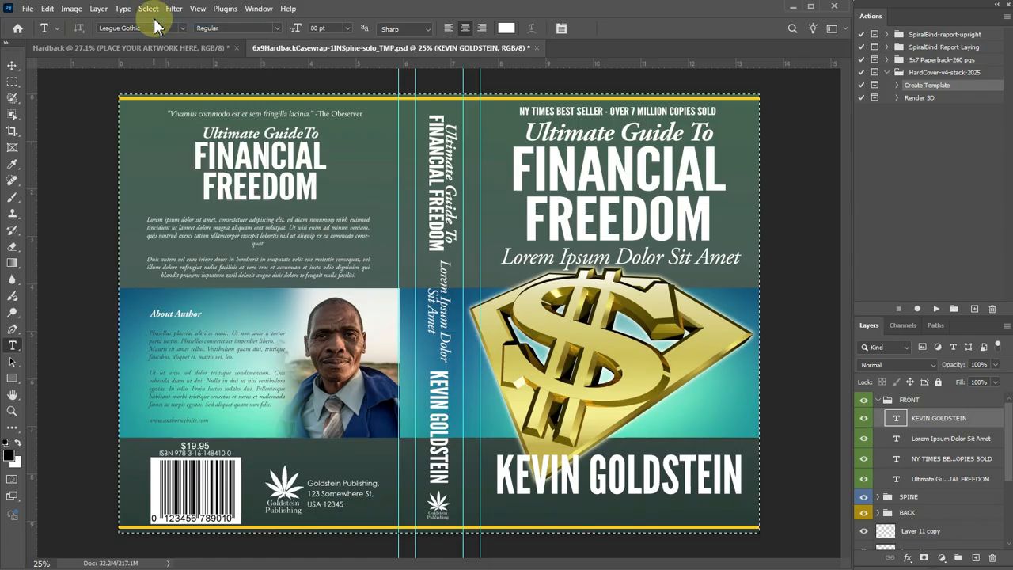
Duplicate the casewrap image as 6x9HardbackCasewrap-1INSpine-solo_TMP copy with Duplicate Merged Layers Only enabled.
{"action": "left_click", "coordinate": [71, 9]}
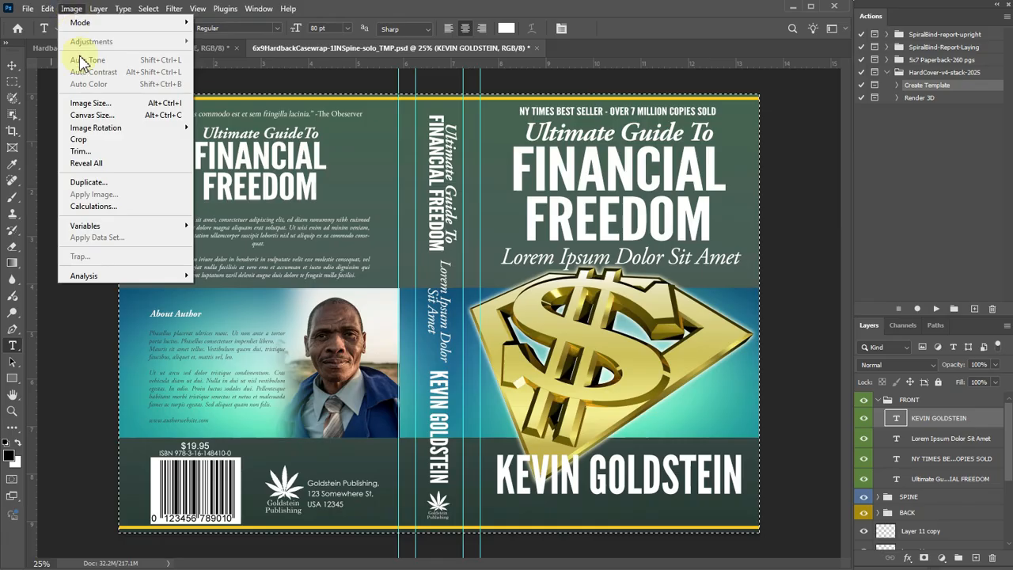
{"action": "left_click", "coordinate": [90, 181]}
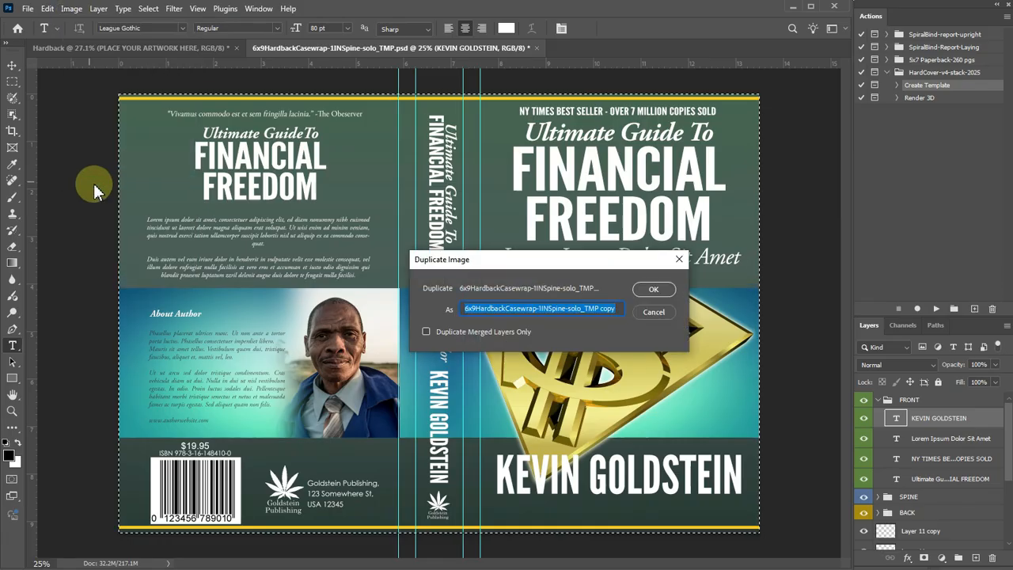
{"action": "left_click", "coordinate": [426, 333]}
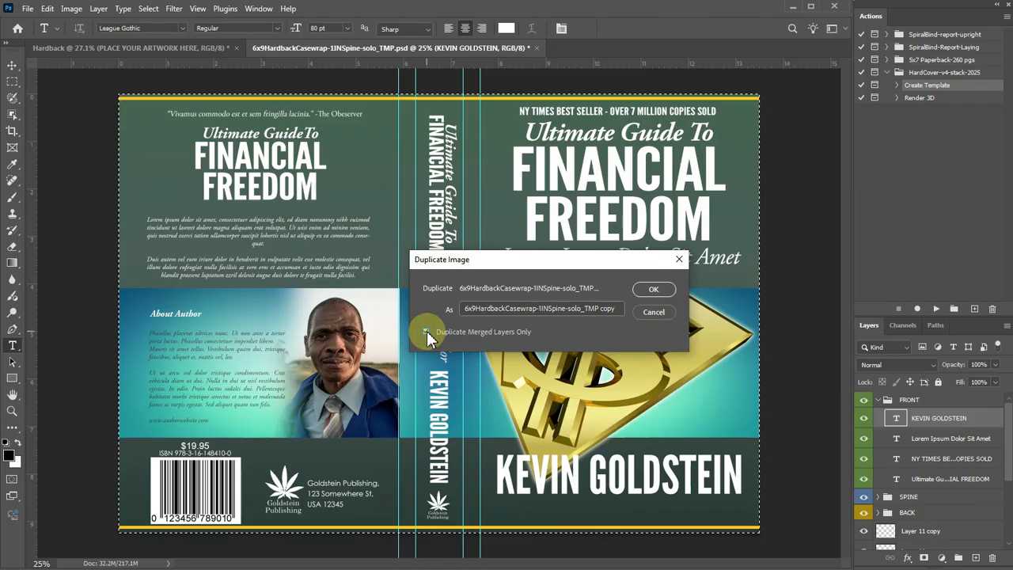
{"action": "left_click", "coordinate": [661, 290]}
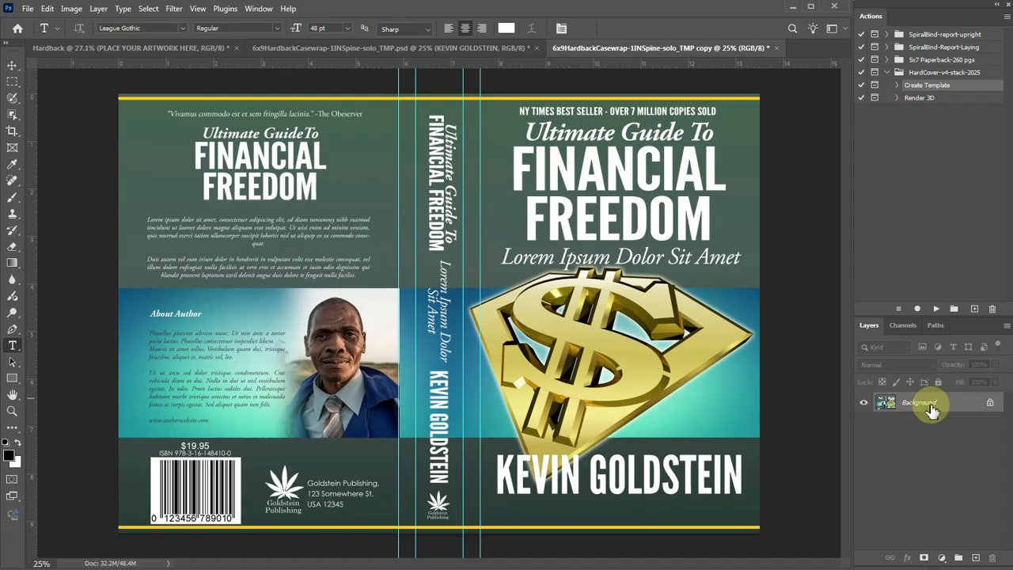
Compare the layer stack of the original casewrap document with that of the merged copy.
{"action": "left_click", "coordinate": [400, 52]}
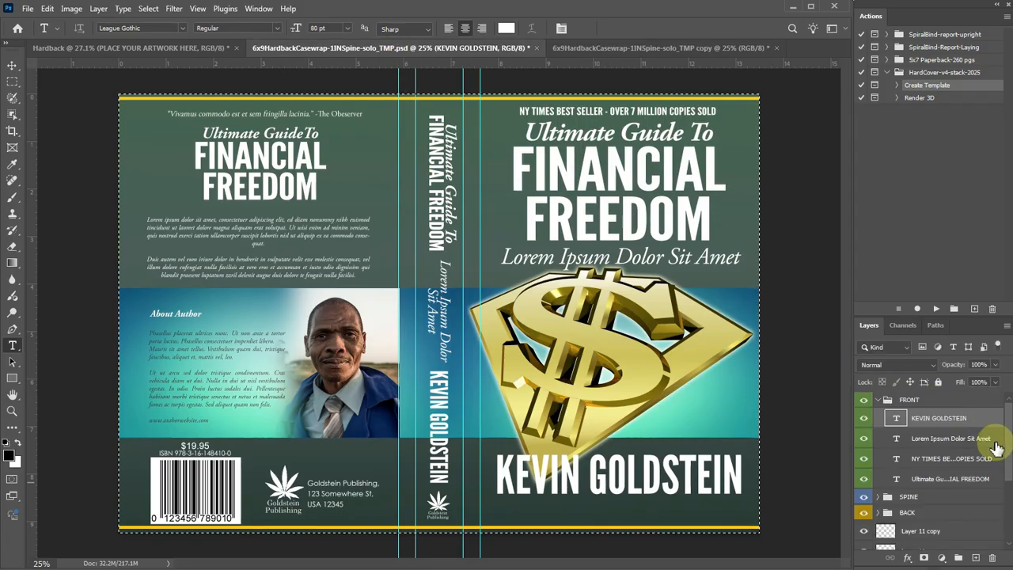
{"action": "mouse_move", "coordinate": [1010, 417]}
{"action": "left_mouse_down"}
{"action": "mouse_move", "coordinate": [1009, 507]}
{"action": "mouse_move", "coordinate": [1009, 418]}
{"action": "left_mouse_up"}
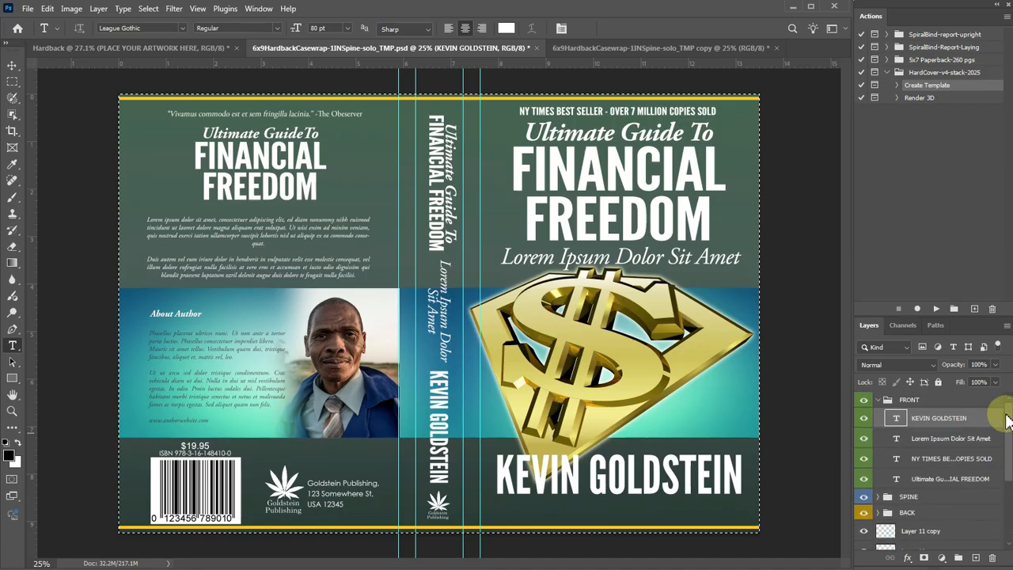
{"action": "left_click", "coordinate": [604, 48]}
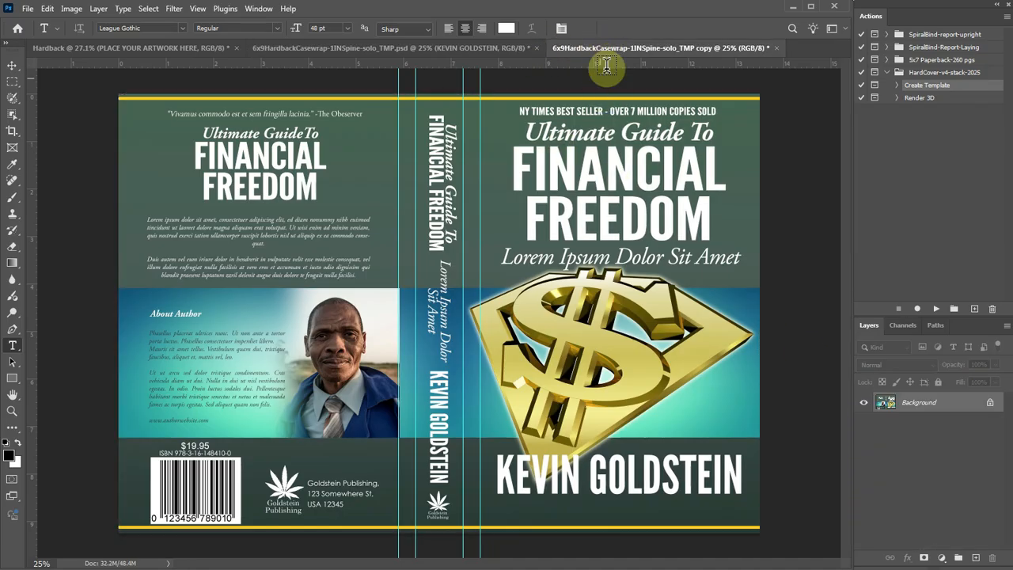
Copy the entire flattened casewrap image and paste it onto the PLACE YOUR ARTWORK HERE layer of the Hardback template.
{"action": "left_click", "coordinate": [148, 8]}
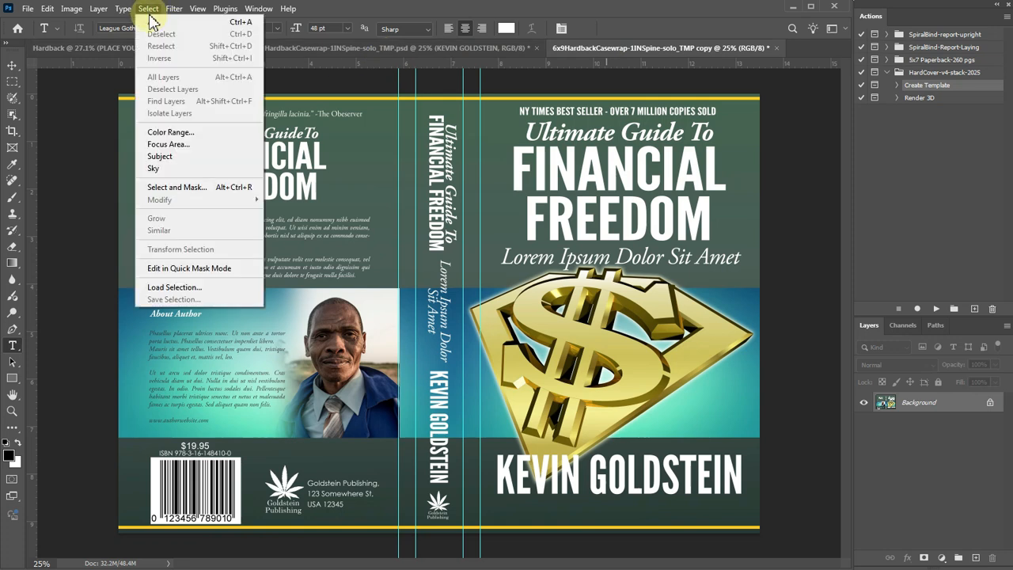
{"action": "left_click", "coordinate": [149, 21]}
{"action": "left_click", "coordinate": [47, 9]}
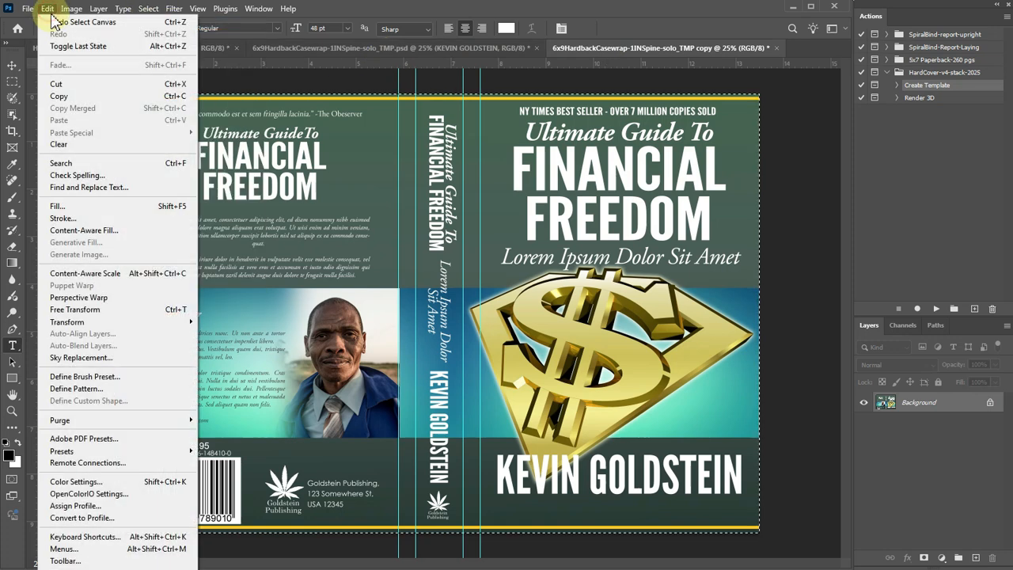
{"action": "left_click", "coordinate": [70, 96]}
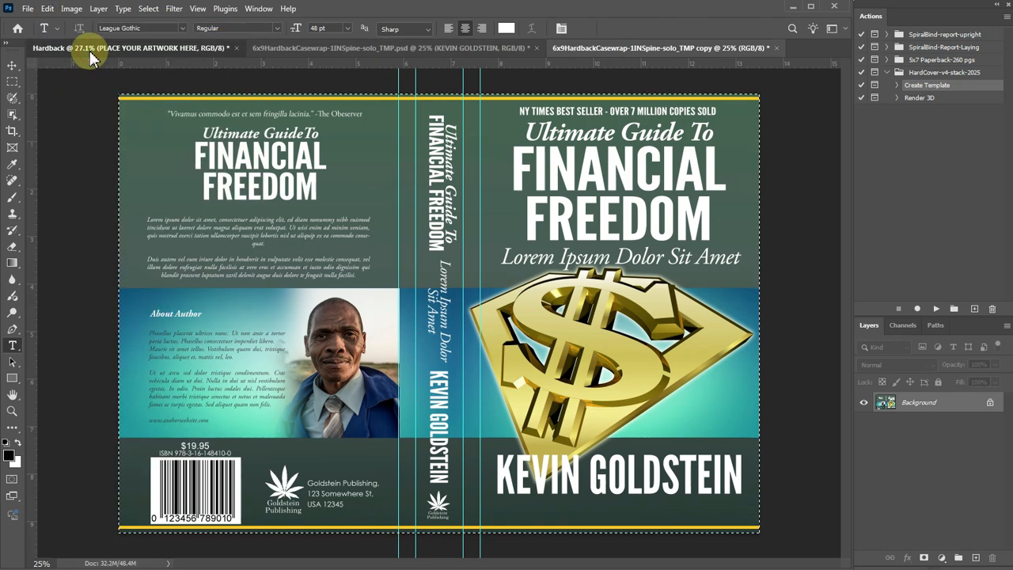
{"action": "left_click", "coordinate": [89, 47]}
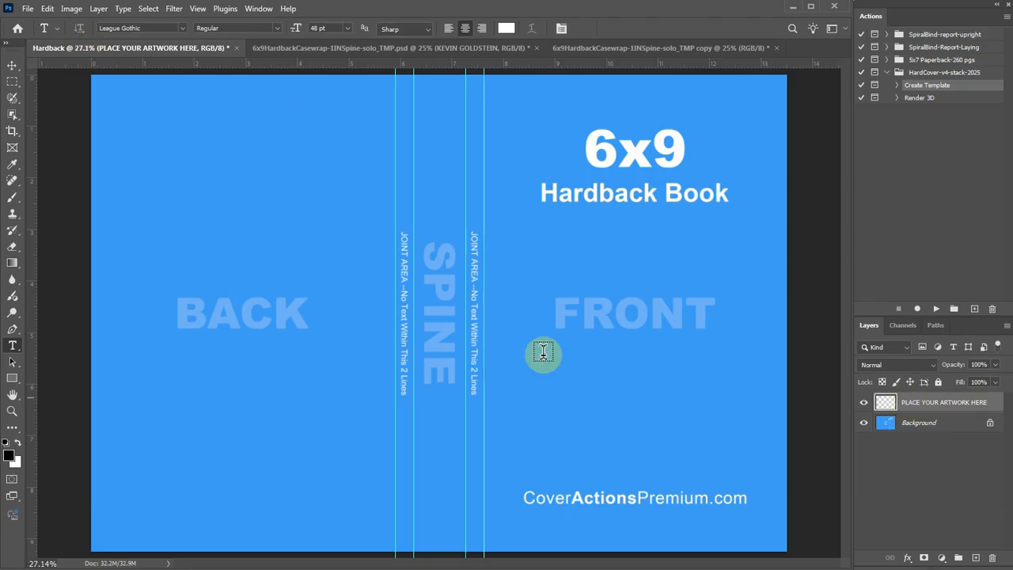
{"action": "left_click", "coordinate": [48, 9]}
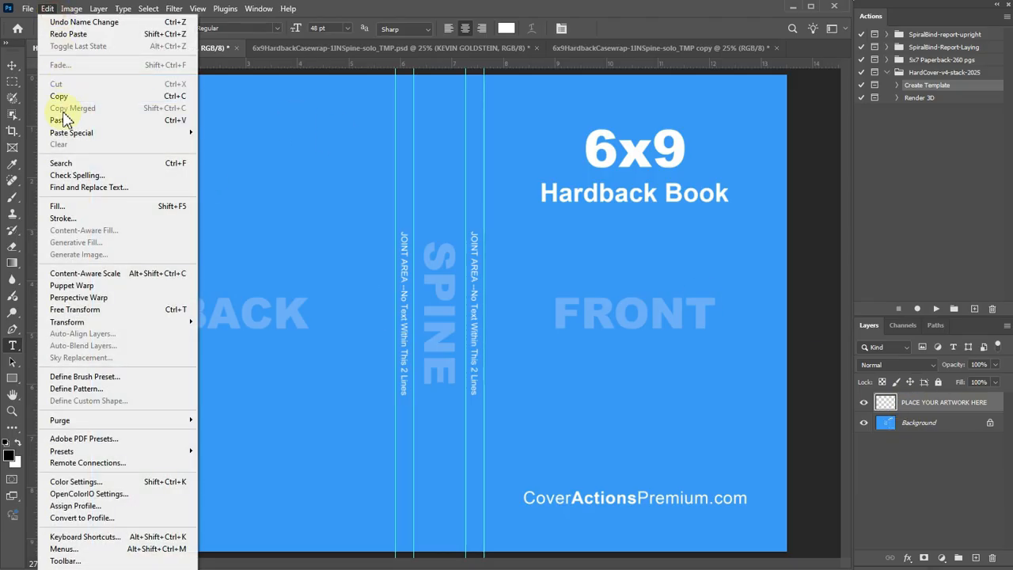
{"action": "left_click", "coordinate": [65, 110]}
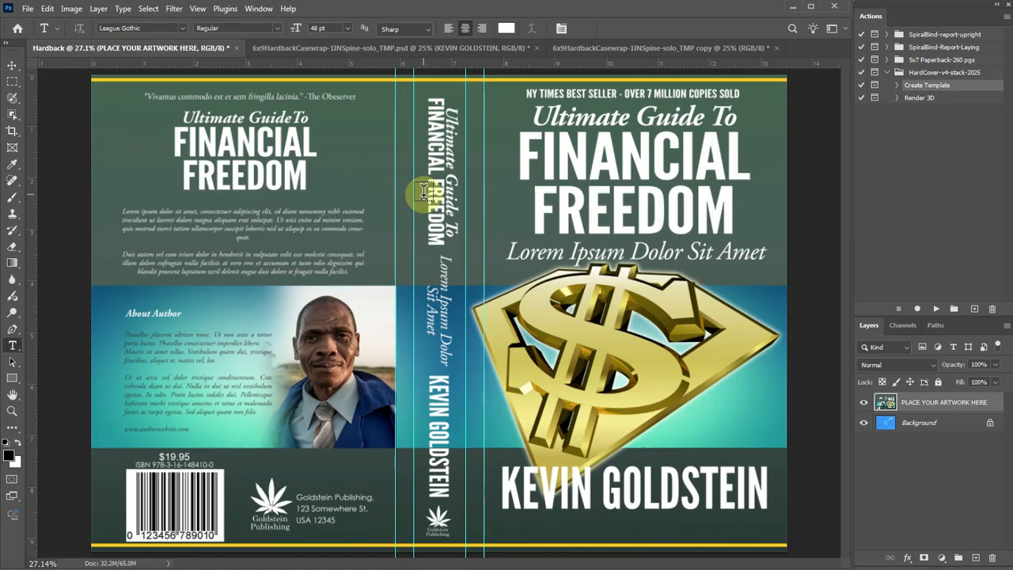
Scale the pasted cover artwork up to about 100.4% so it reaches slightly past the template's edges, and apply the transform.
{"action": "left_click", "coordinate": [49, 10]}
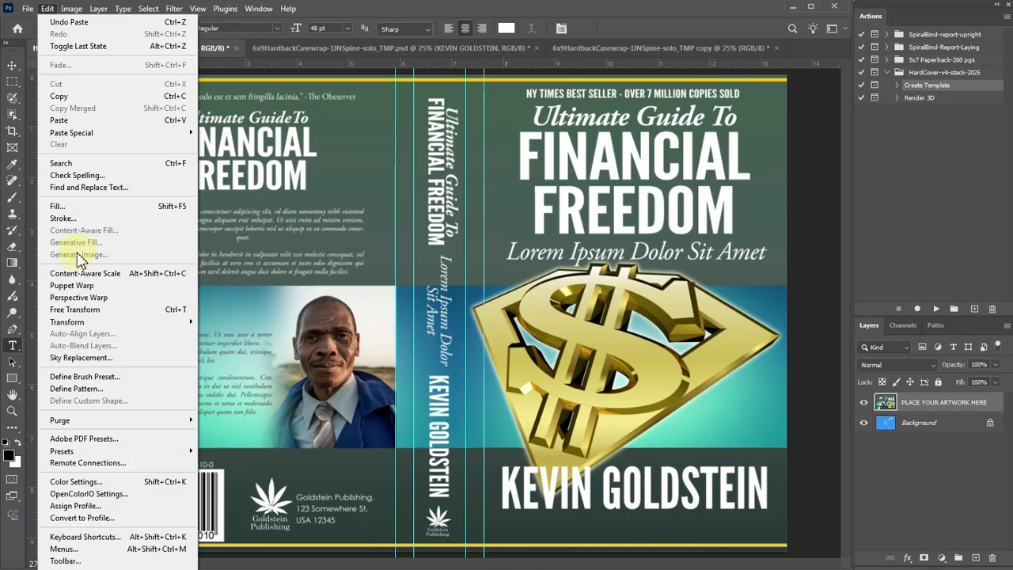
{"action": "mouse_move", "coordinate": [88, 322]}
{"action": "left_click", "coordinate": [213, 346]}
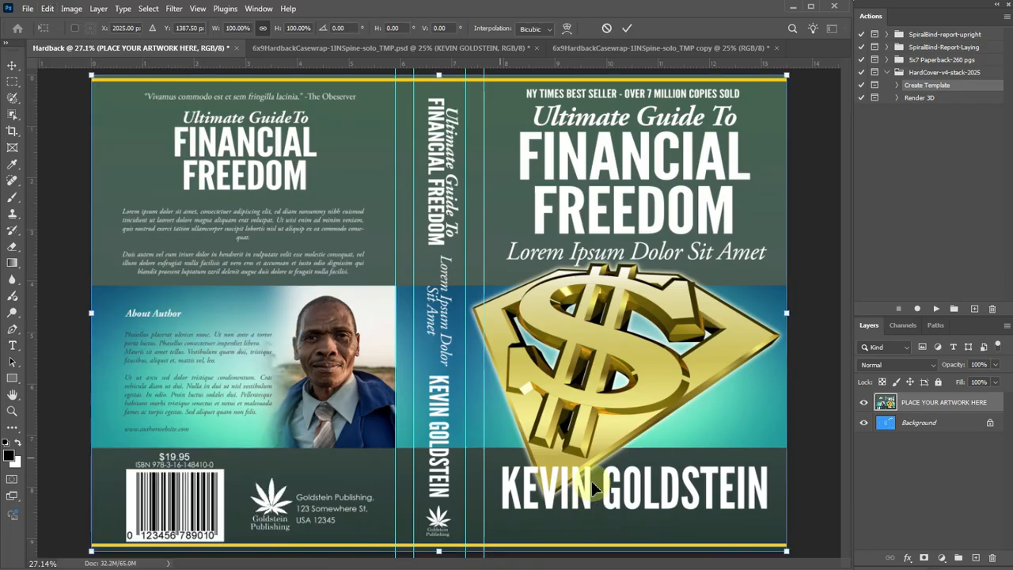
{"action": "mouse_move", "coordinate": [786, 552]}
{"action": "left_mouse_down"}
{"action": "mouse_move", "coordinate": [699, 482]}
{"action": "mouse_move", "coordinate": [669, 423]}
{"action": "mouse_move", "coordinate": [618, 398]}
{"action": "mouse_move", "coordinate": [795, 543]}
{"action": "left_mouse_up"}
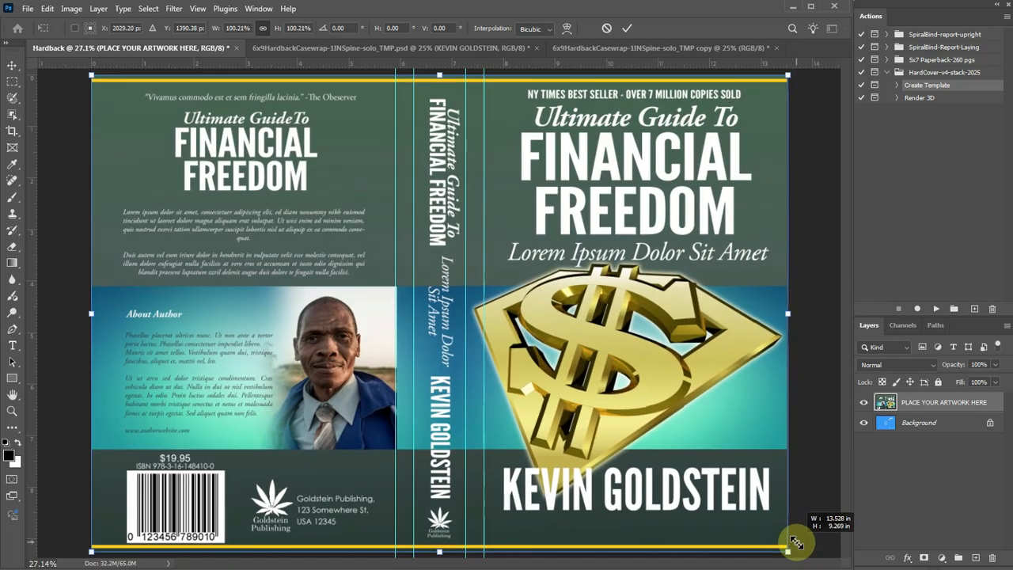
{"action": "left_click_drag", "start_coordinate": [796, 543], "coordinate": [795, 543]}
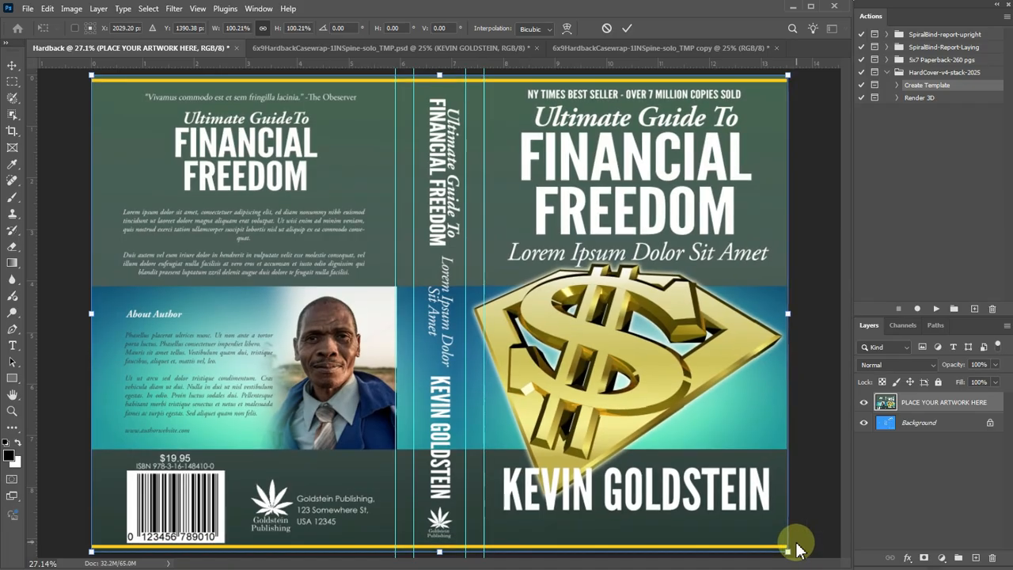
{"action": "left_click_drag", "start_coordinate": [92, 551], "coordinate": [90, 554]}
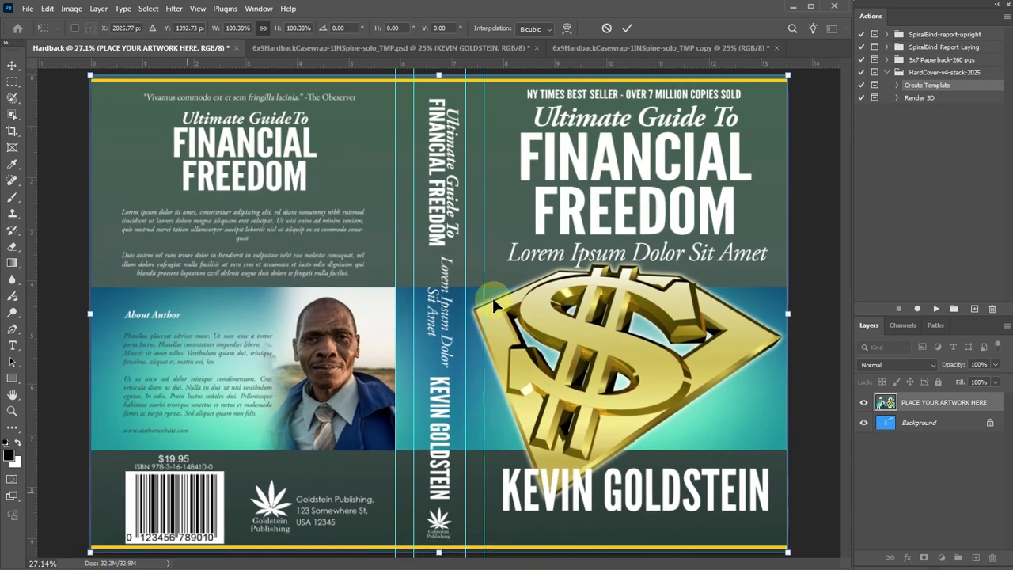
{"action": "left_click", "coordinate": [627, 28]}
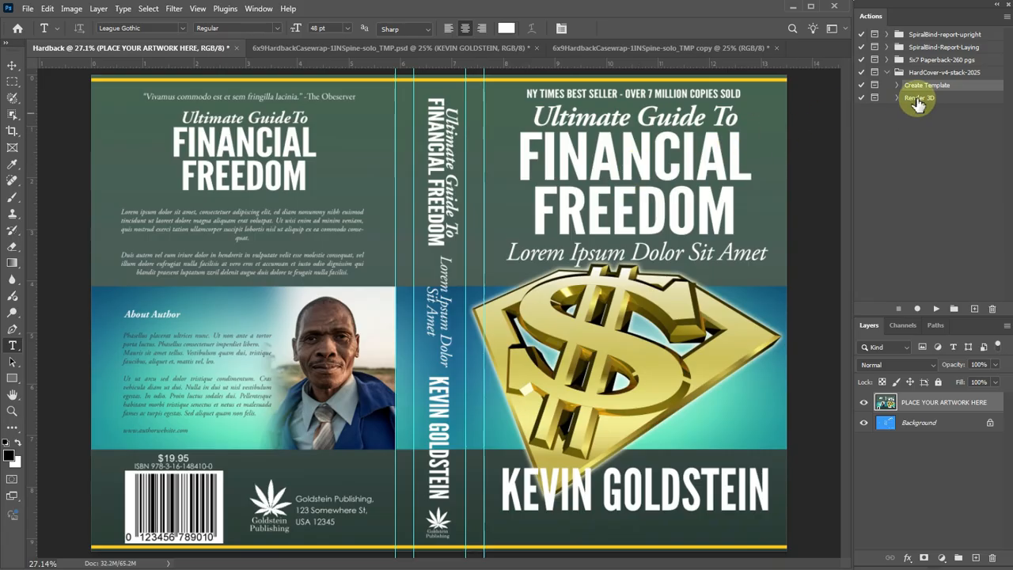
Run the Render 3D action from the HardCover-v4-stack-2025 set and dismiss its closing message.
{"action": "left_click", "coordinate": [956, 98]}
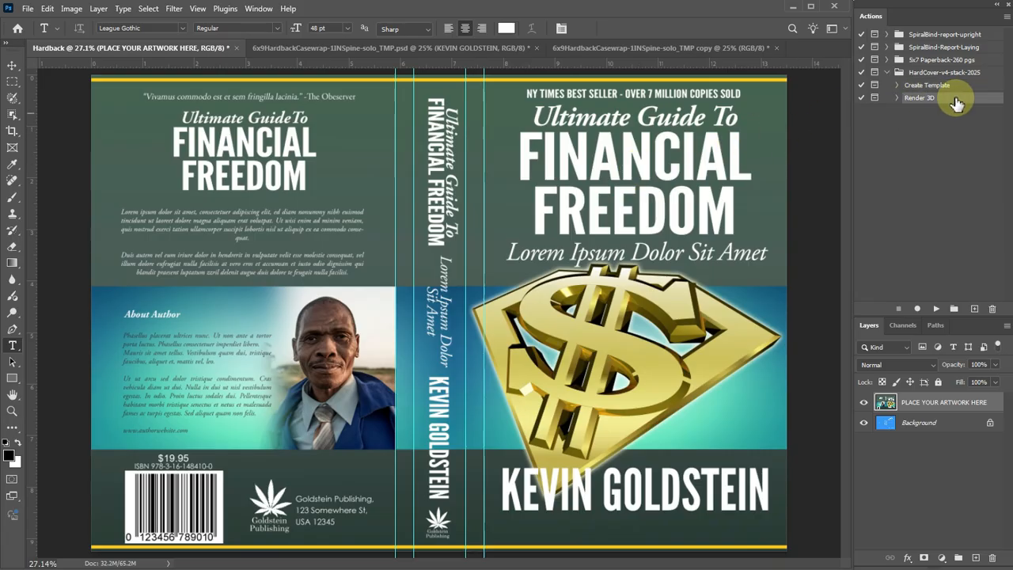
{"action": "left_click", "coordinate": [935, 309]}
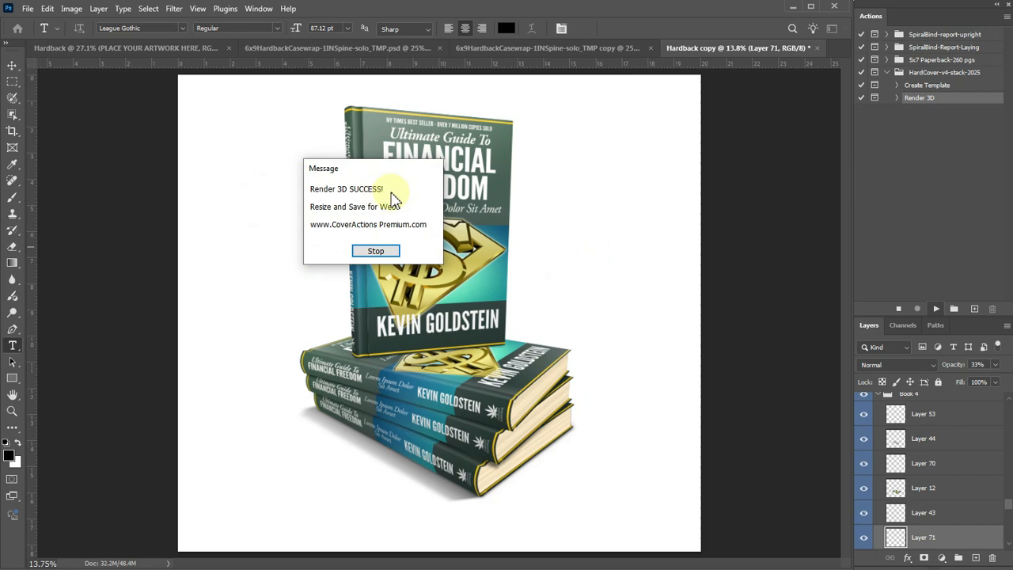
{"action": "left_click", "coordinate": [377, 252]}
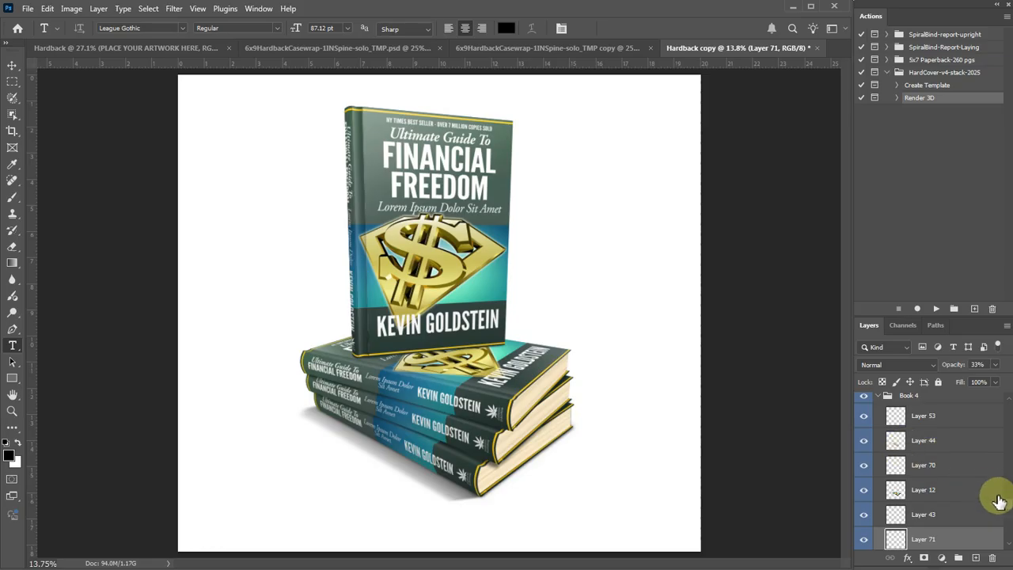
Collapse the Book 1, Book 2, Book 3 and Book 4 layer groups in the rendered document.
{"action": "scroll", "coordinate": [1009, 499], "scroll_direction": "up", "scroll_amount": 3}
{"action": "scroll", "coordinate": [1010, 499], "scroll_direction": "up", "scroll_amount": 10}
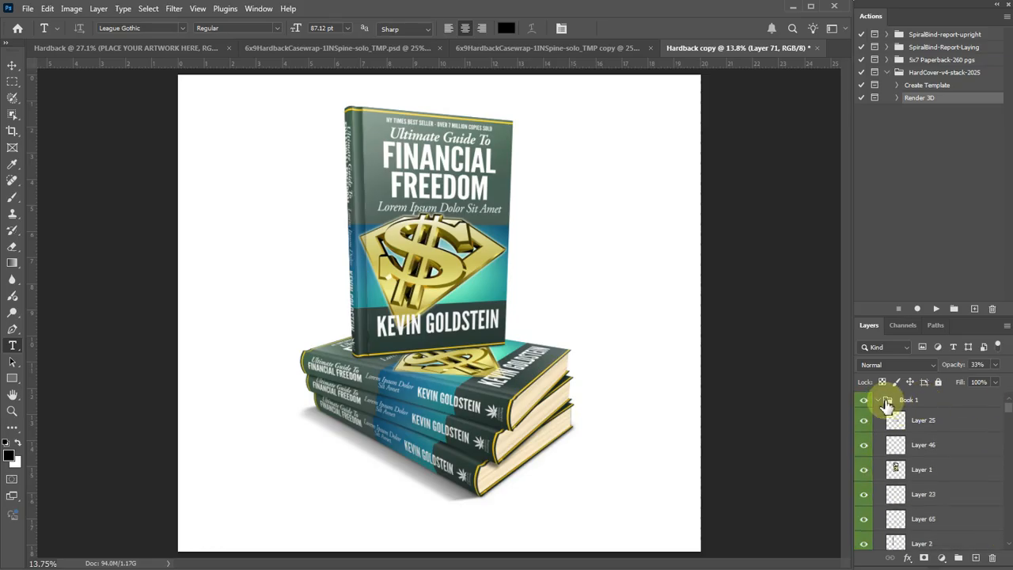
{"action": "left_click", "coordinate": [878, 401]}
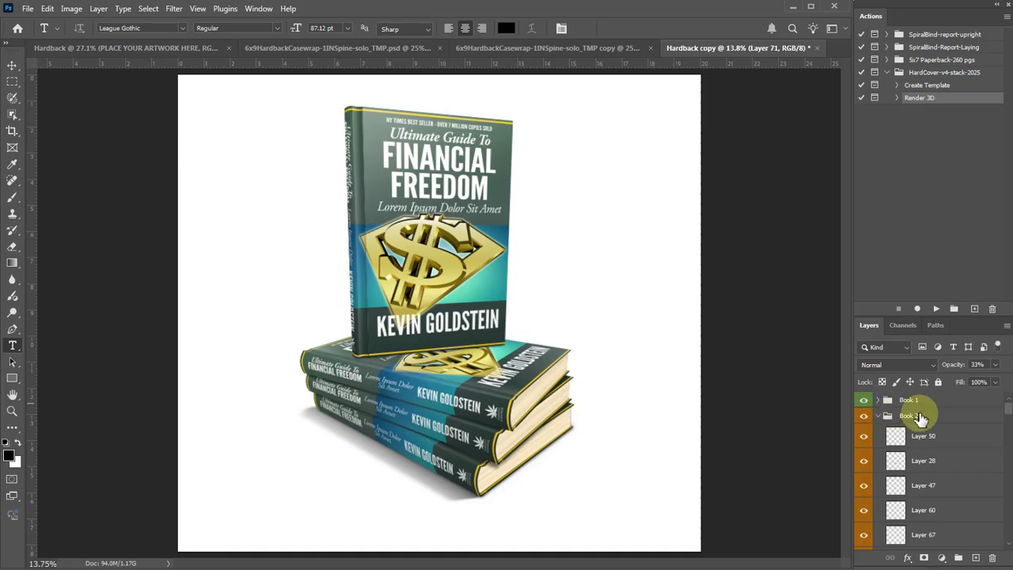
{"action": "left_click", "coordinate": [878, 417]}
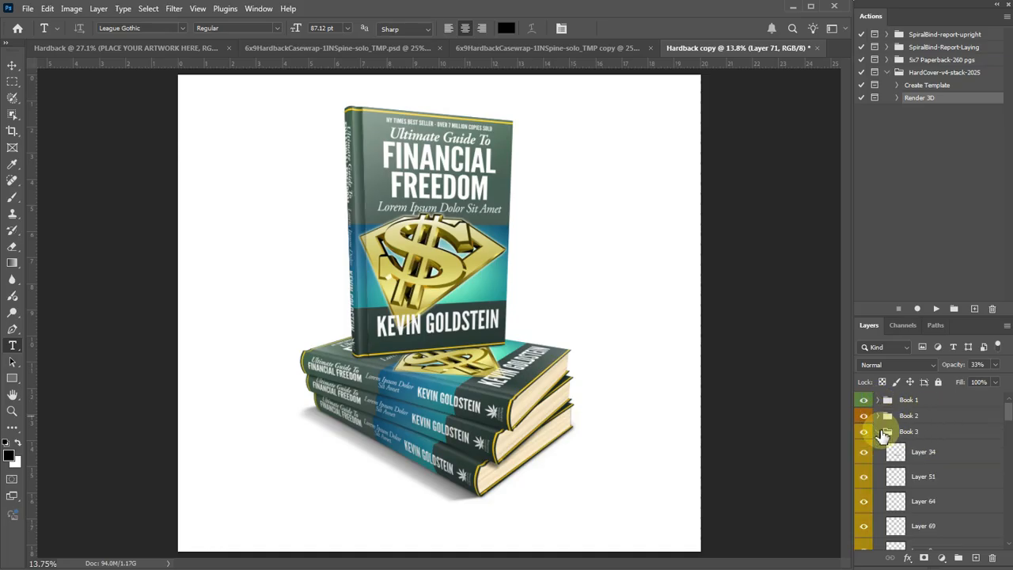
{"action": "left_click", "coordinate": [879, 433]}
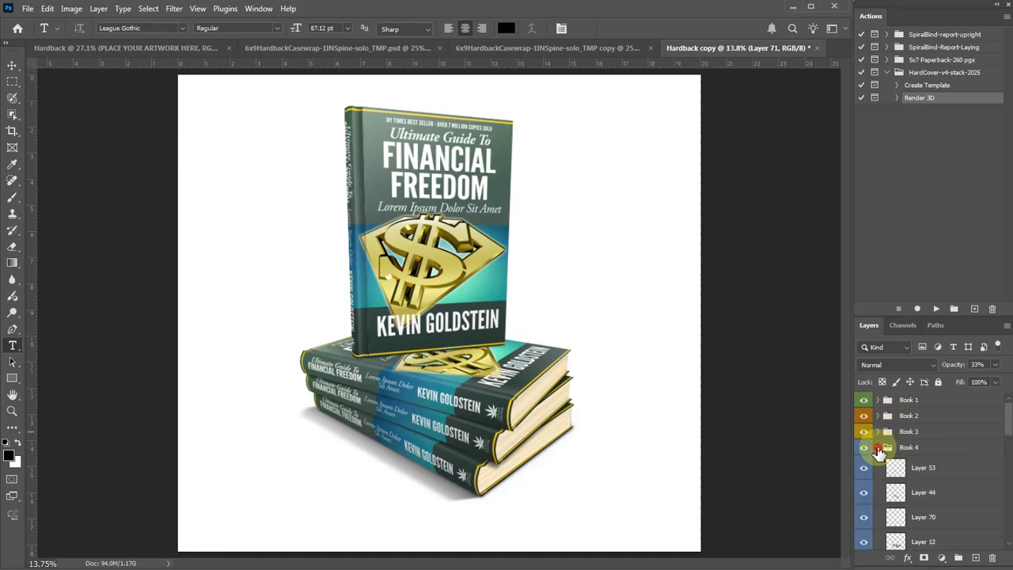
{"action": "left_click", "coordinate": [879, 449]}
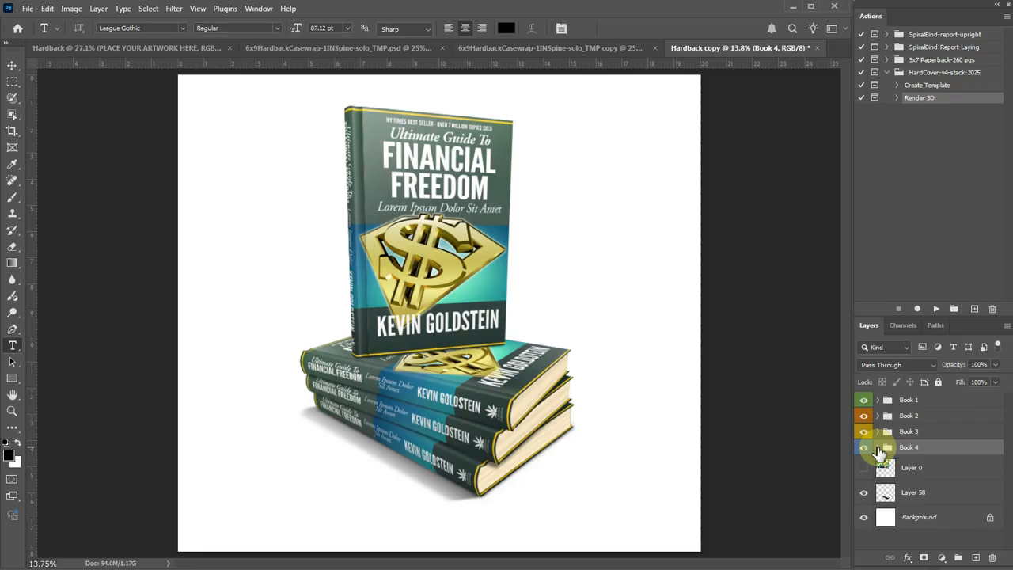
Toggle the visibility of the Book 1, Book 2 and Book 3 groups off and on, one at a time.
{"action": "left_click", "coordinate": [864, 403]}
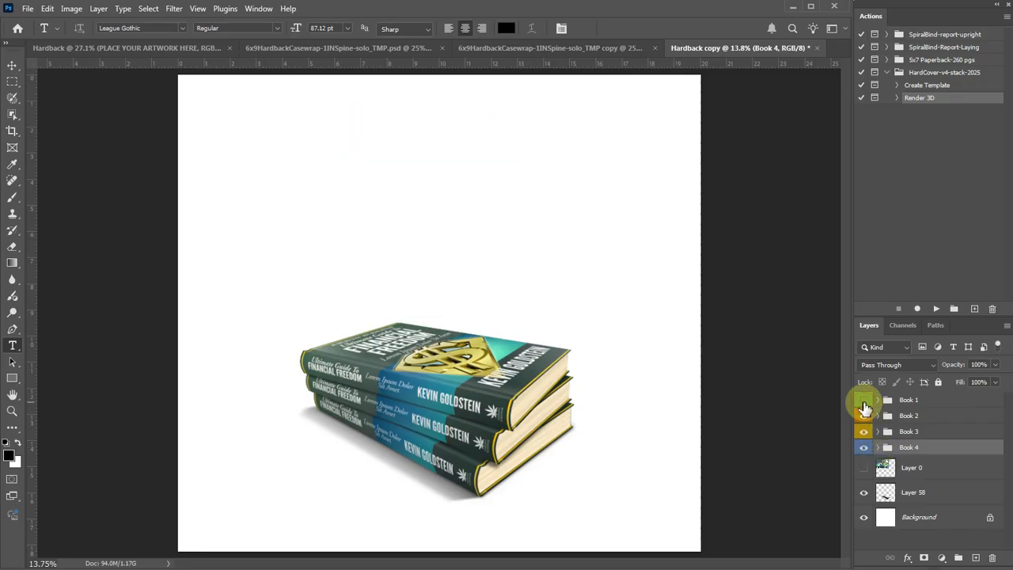
{"action": "left_click", "coordinate": [865, 404]}
{"action": "left_click", "coordinate": [865, 416]}
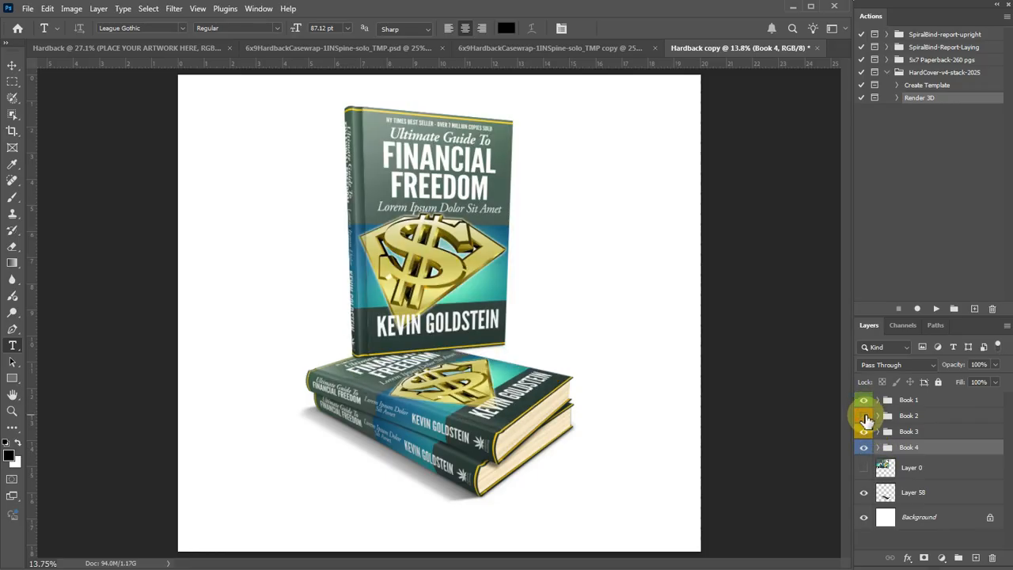
{"action": "left_click", "coordinate": [865, 416]}
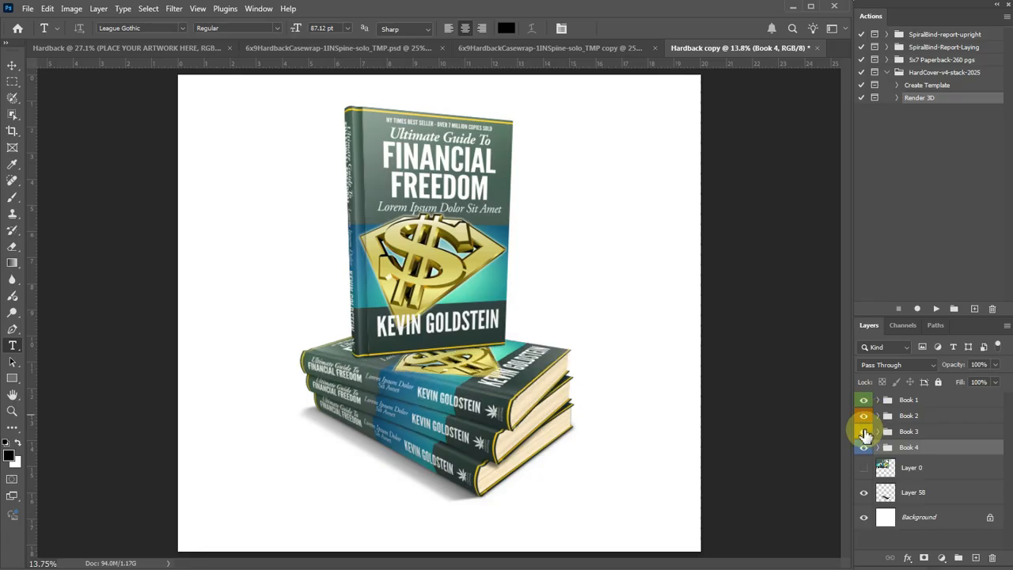
{"action": "left_click", "coordinate": [865, 433]}
{"action": "left_click", "coordinate": [866, 432]}
Hide the Book 3, Book 2 and Book 1 groups together to isolate Book 4, and show all three again.
{"action": "left_click", "coordinate": [865, 432]}
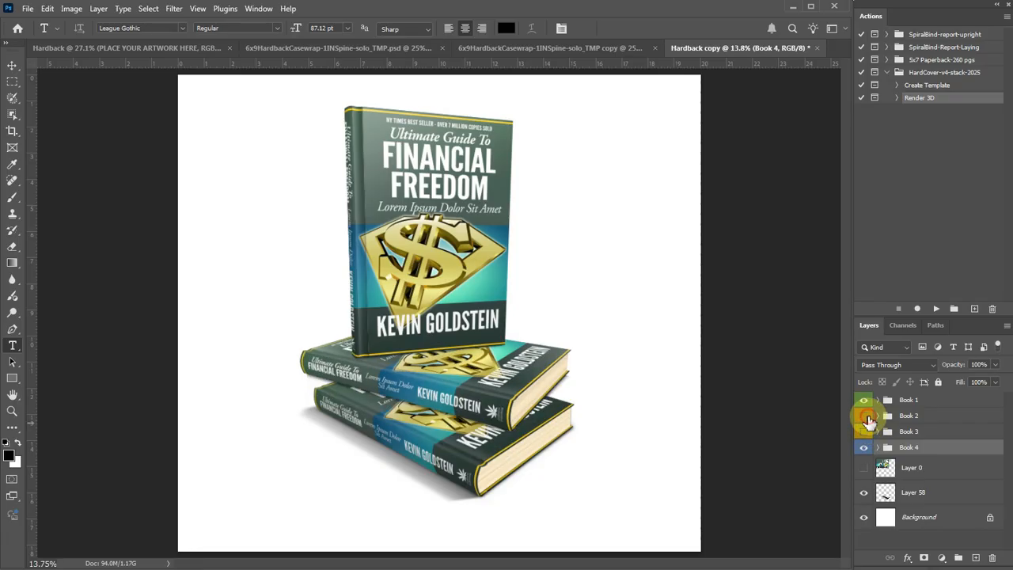
{"action": "left_click", "coordinate": [866, 416]}
{"action": "left_click", "coordinate": [866, 401]}
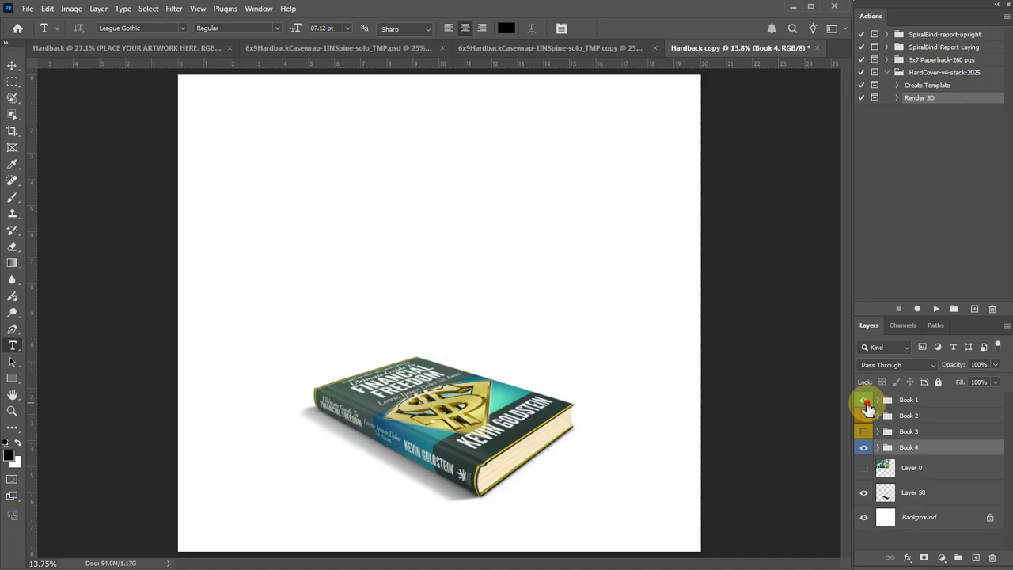
{"action": "left_click", "coordinate": [865, 401]}
{"action": "left_click", "coordinate": [865, 416]}
{"action": "left_click", "coordinate": [865, 432]}
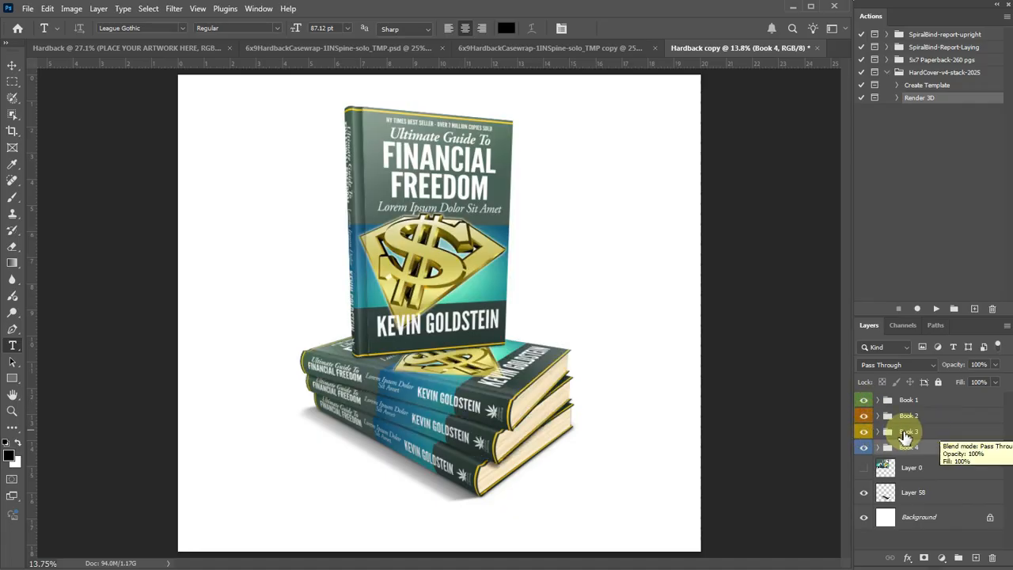
Examine the rendered book stack up close, from the upright book's cover down to the spines and page edges.
{"action": "left_click", "coordinate": [12, 411]}
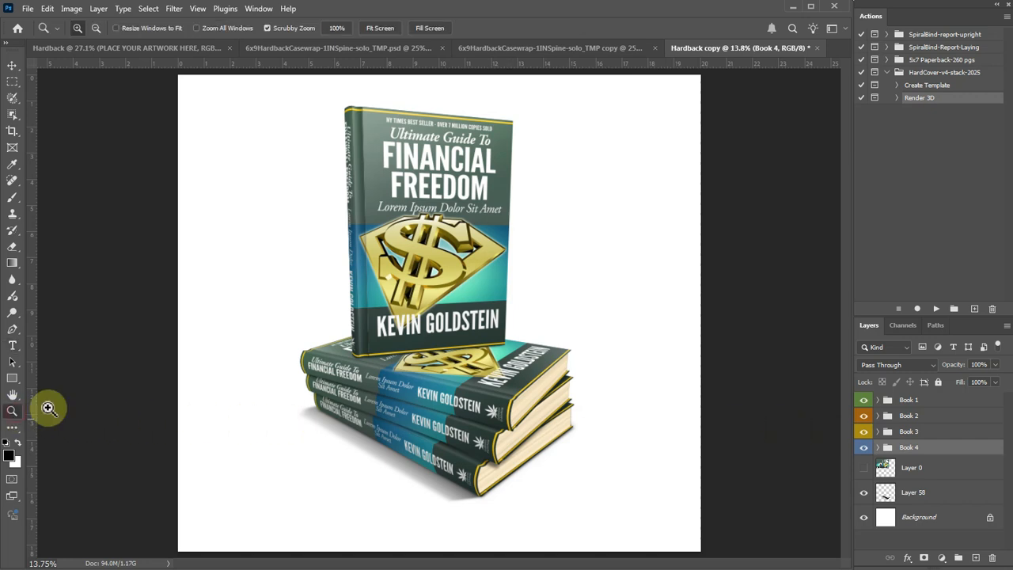
{"action": "left_click", "coordinate": [426, 311]}
{"action": "left_click", "coordinate": [238, 166]}
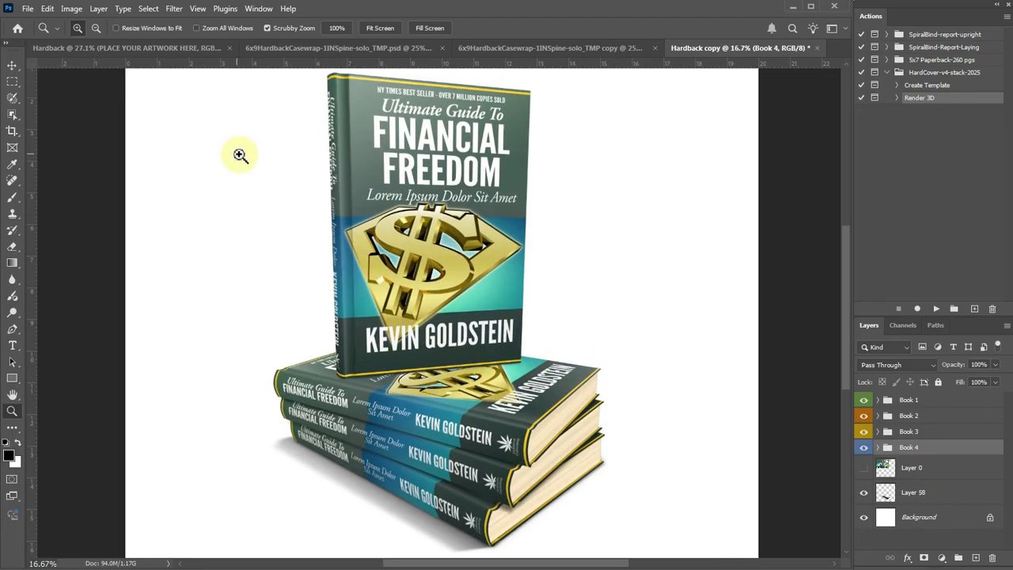
{"action": "scroll", "coordinate": [304, 91], "scroll_direction": "up", "scroll_amount": 2}
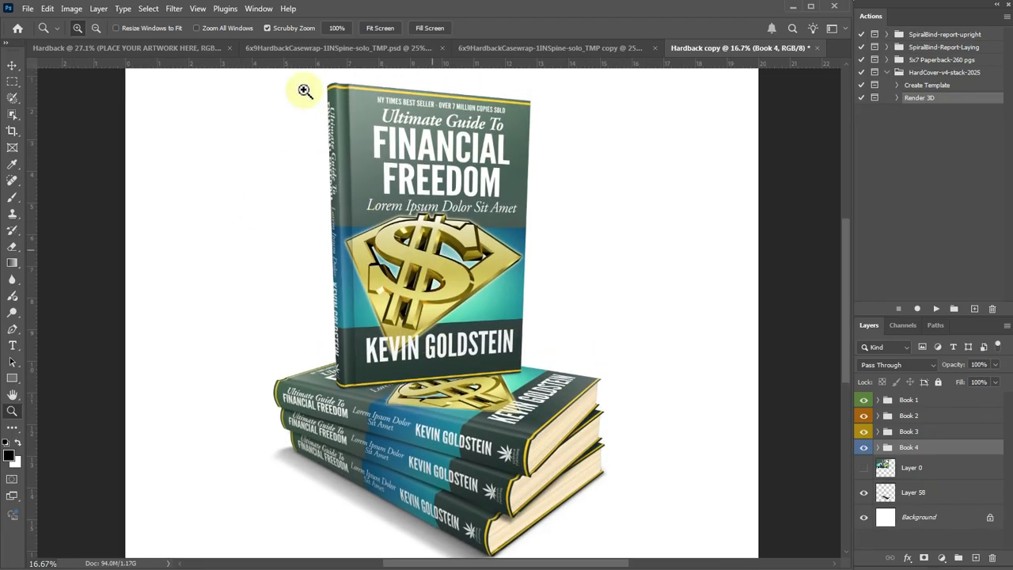
{"action": "left_click", "coordinate": [198, 9]}
{"action": "left_click", "coordinate": [228, 101]}
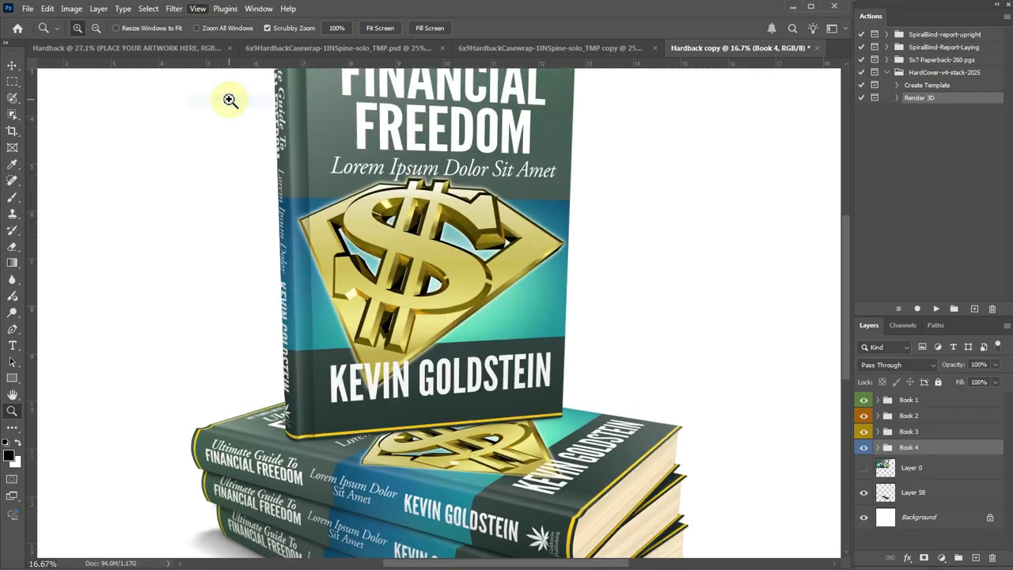
{"action": "mouse_move", "coordinate": [849, 275]}
{"action": "left_mouse_down"}
{"action": "mouse_move", "coordinate": [850, 262]}
{"action": "mouse_move", "coordinate": [868, 334]}
{"action": "mouse_move", "coordinate": [866, 272]}
{"action": "left_mouse_up"}
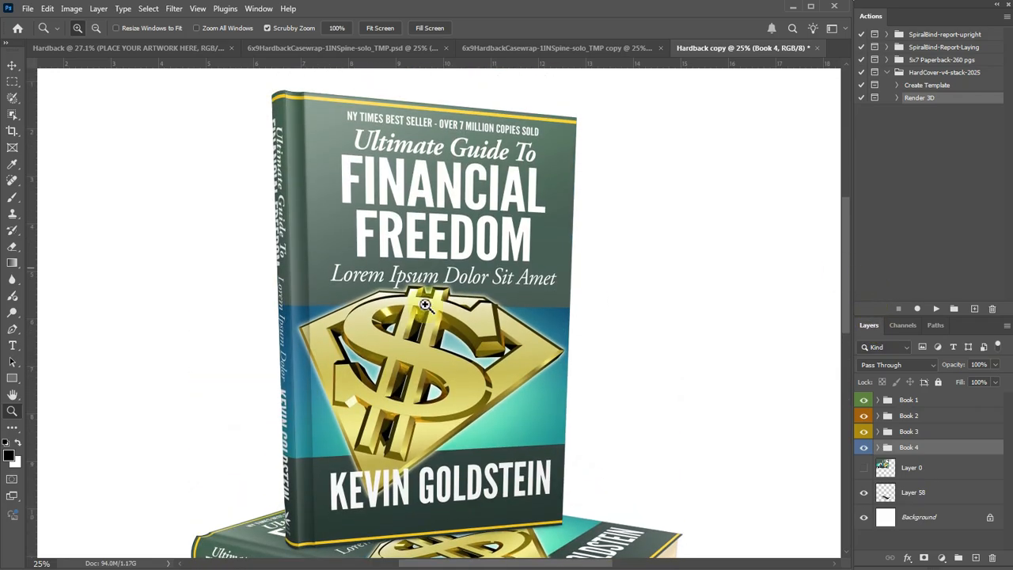
{"action": "left_click", "coordinate": [334, 292]}
{"action": "left_click_drag", "start_coordinate": [846, 291], "coordinate": [851, 365]}
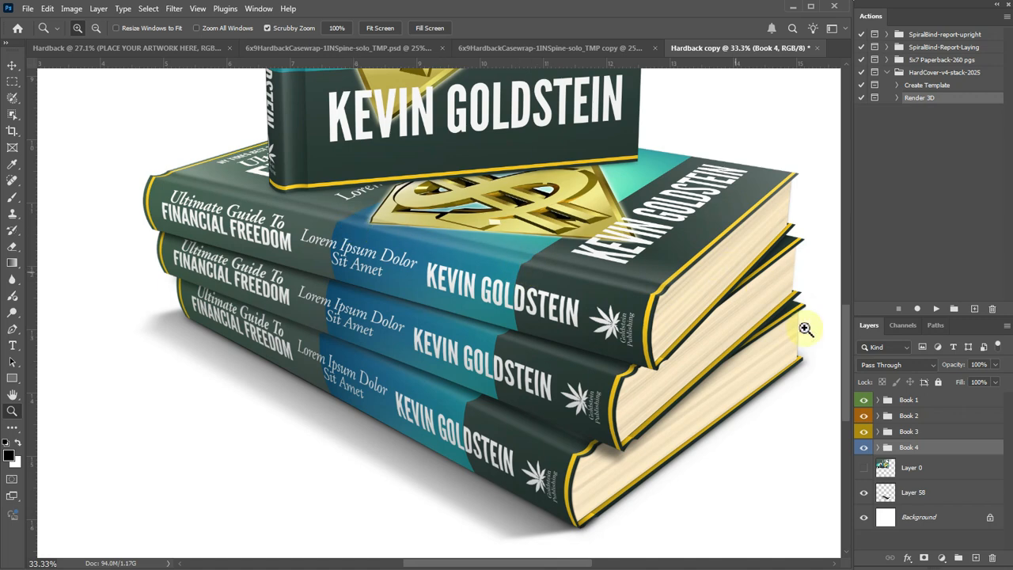
{"action": "left_click_drag", "start_coordinate": [847, 342], "coordinate": [844, 323]}
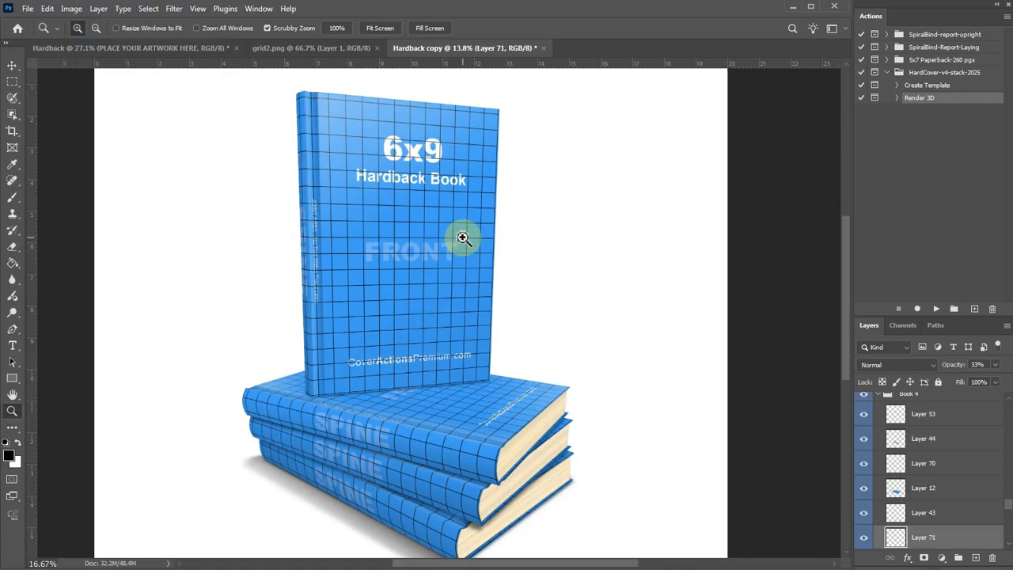
Inspect the grid-covered blue book render up close around the upright book's front cover and joint area.
{"action": "left_click", "coordinate": [464, 235]}
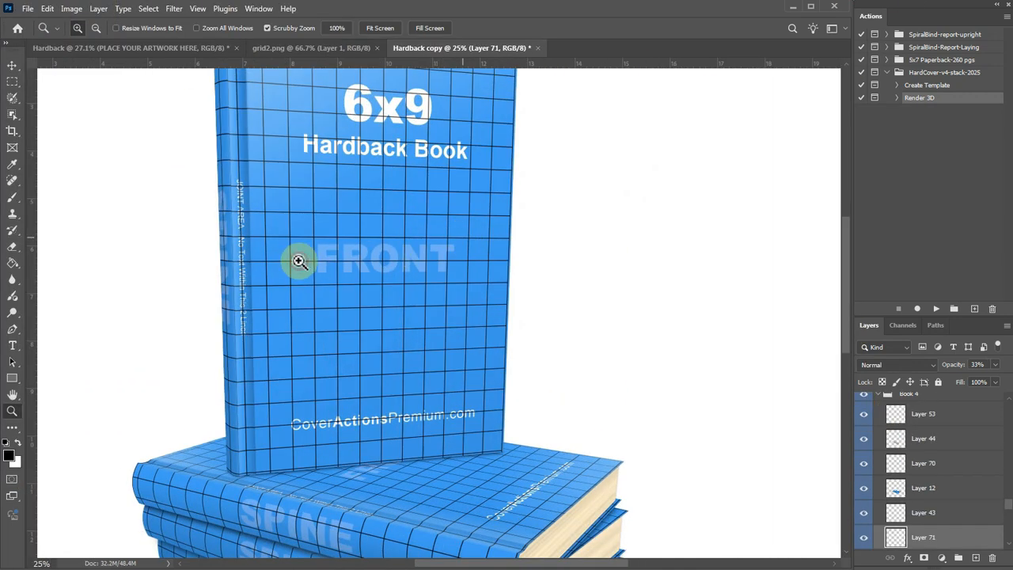
{"action": "left_click", "coordinate": [298, 260]}
{"action": "left_click", "coordinate": [251, 219]}
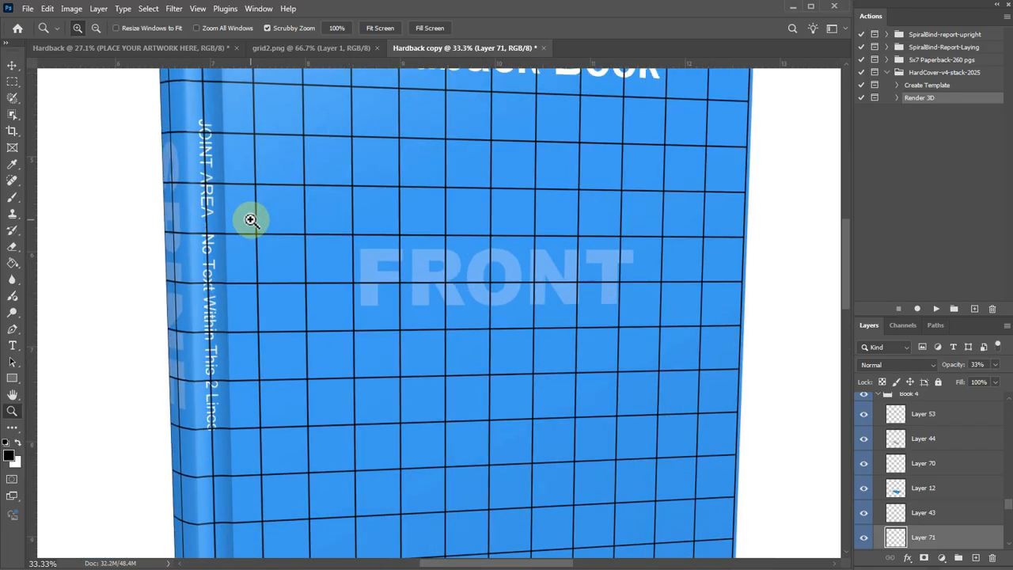
Inspect the grid-covered render from the upright book's top edge down to the stacked spines and page edges.
{"action": "left_click_drag", "start_coordinate": [846, 280], "coordinate": [850, 214]}
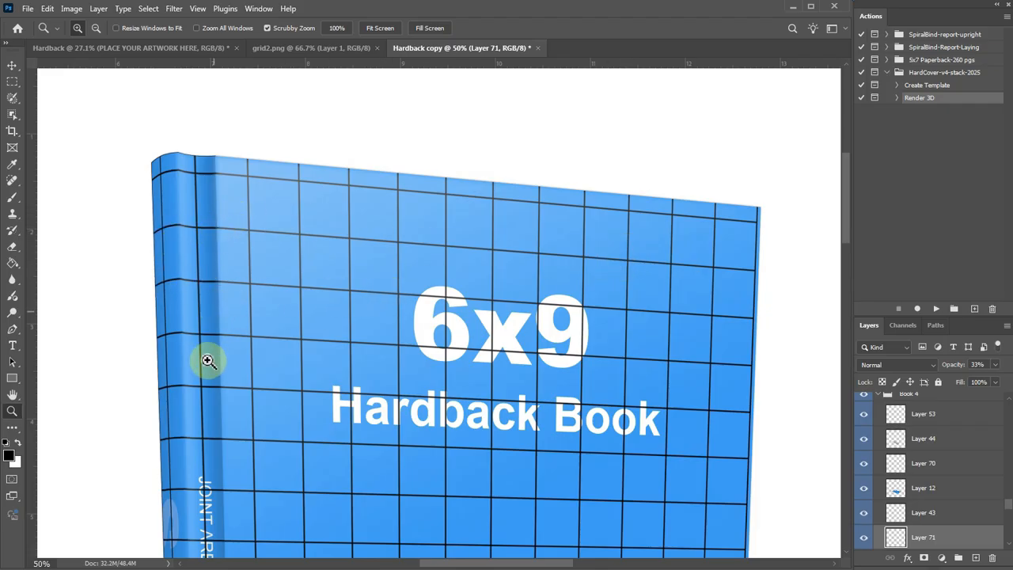
{"action": "left_click_drag", "start_coordinate": [846, 191], "coordinate": [845, 348]}
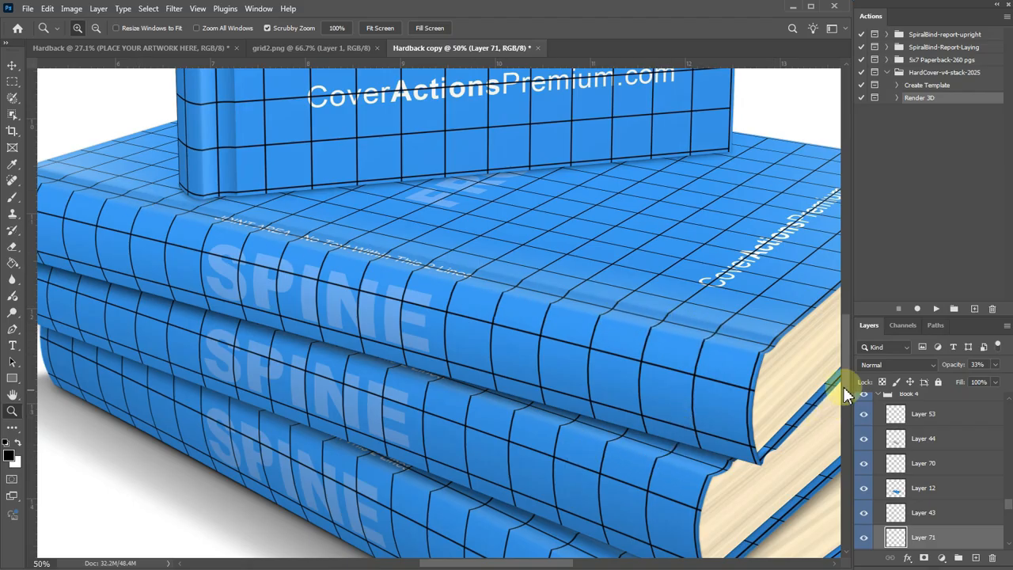
{"action": "scroll", "coordinate": [851, 411], "scroll_direction": "down", "scroll_amount": 5}
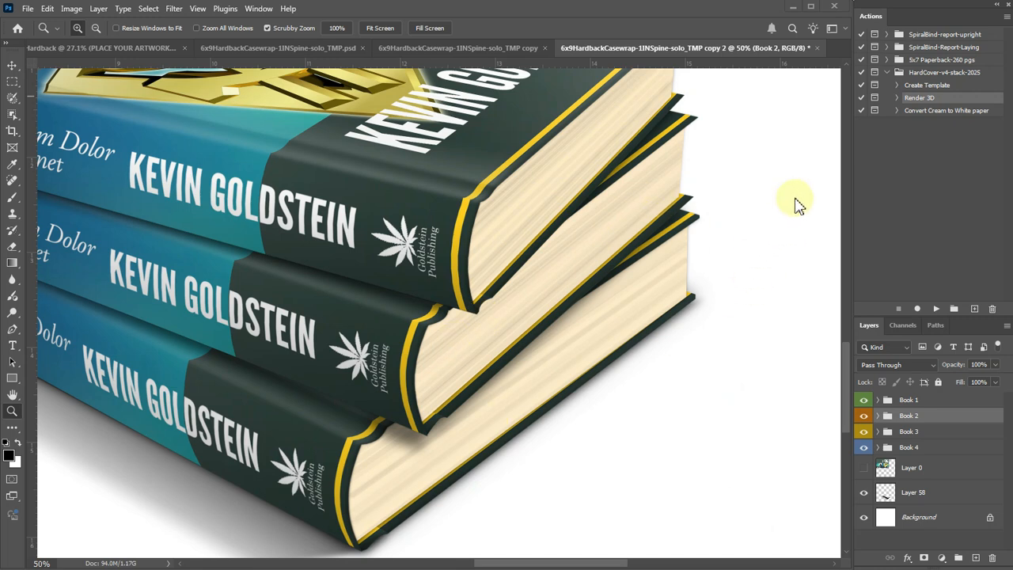
Run the Convert Cream to White paper action on the rendered casewrap book stack and dismiss its completion message.
{"action": "left_click", "coordinate": [919, 115]}
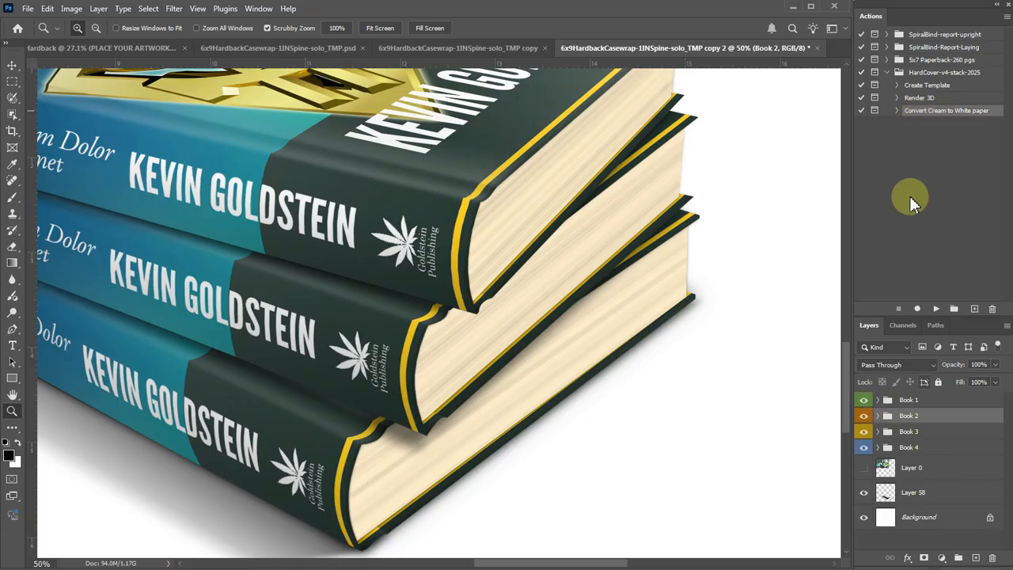
{"action": "left_click", "coordinate": [897, 112]}
{"action": "left_click", "coordinate": [897, 113]}
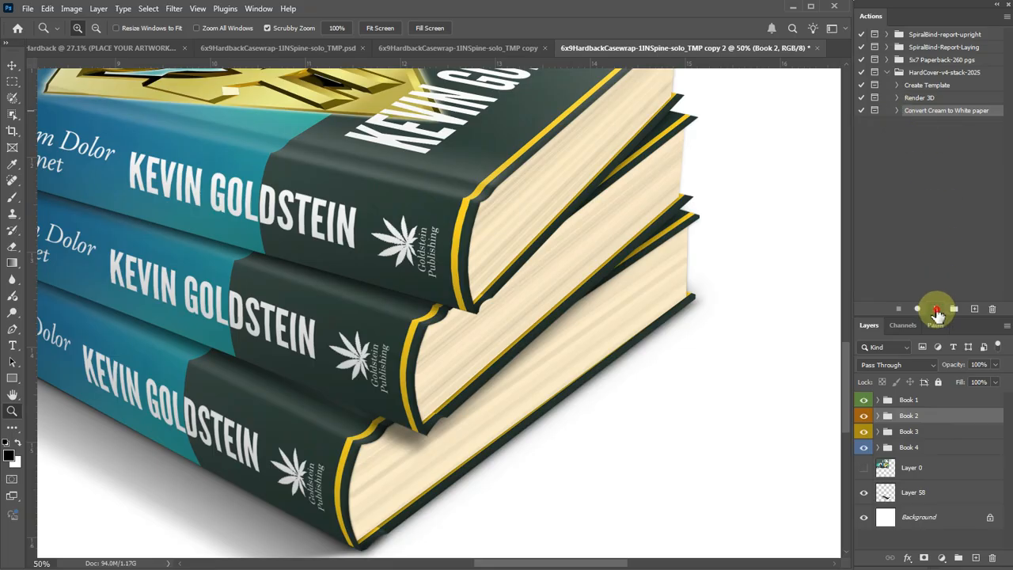
{"action": "left_click", "coordinate": [937, 310]}
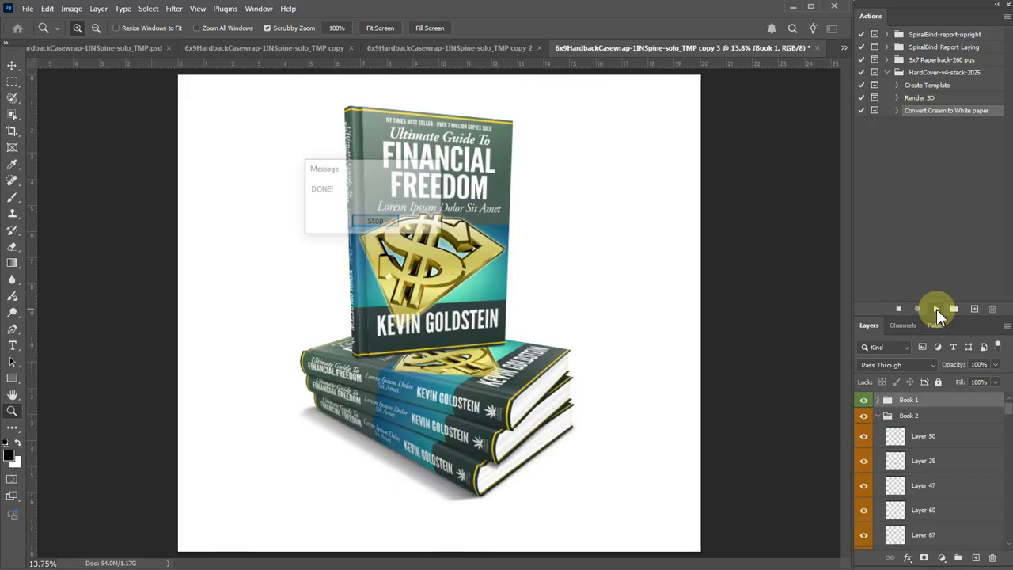
{"action": "left_click", "coordinate": [389, 223]}
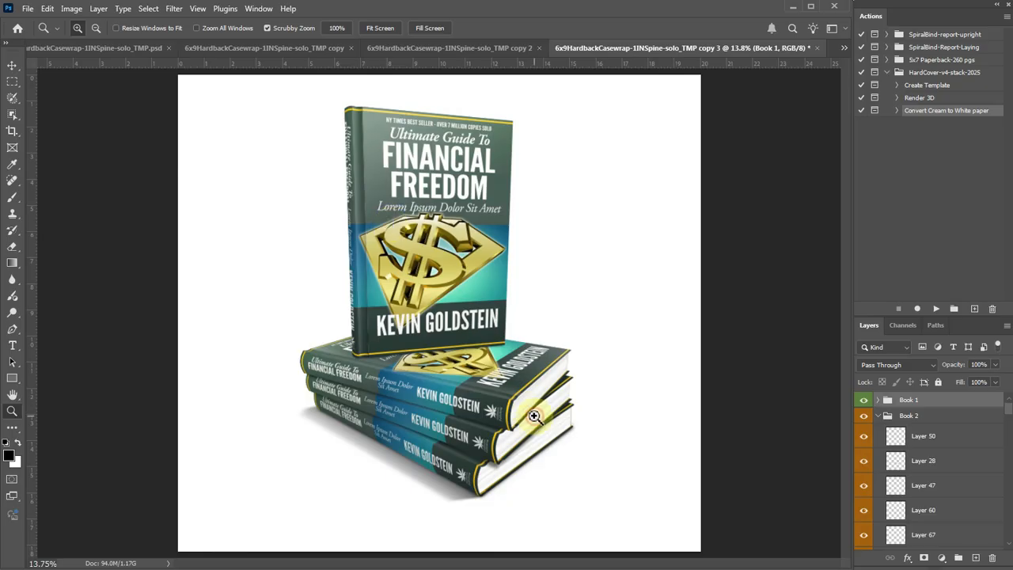
Examine the white page edges of the stacked books up close, then fit the whole image in view.
{"action": "left_click", "coordinate": [532, 424]}
{"action": "left_click_drag", "start_coordinate": [532, 423], "coordinate": [781, 358]}
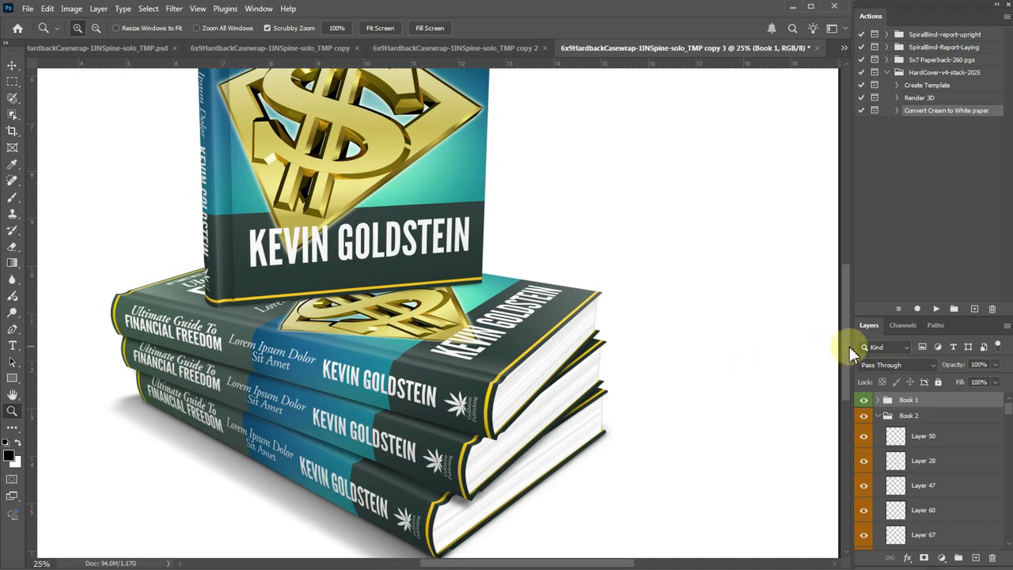
{"action": "left_click_drag", "start_coordinate": [850, 362], "coordinate": [847, 343]}
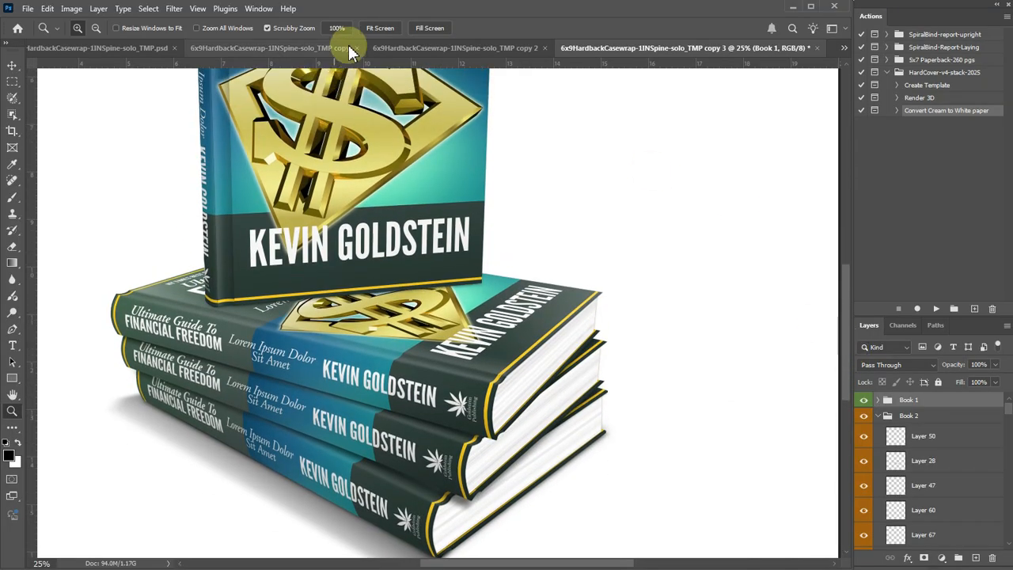
{"action": "left_click", "coordinate": [377, 29]}
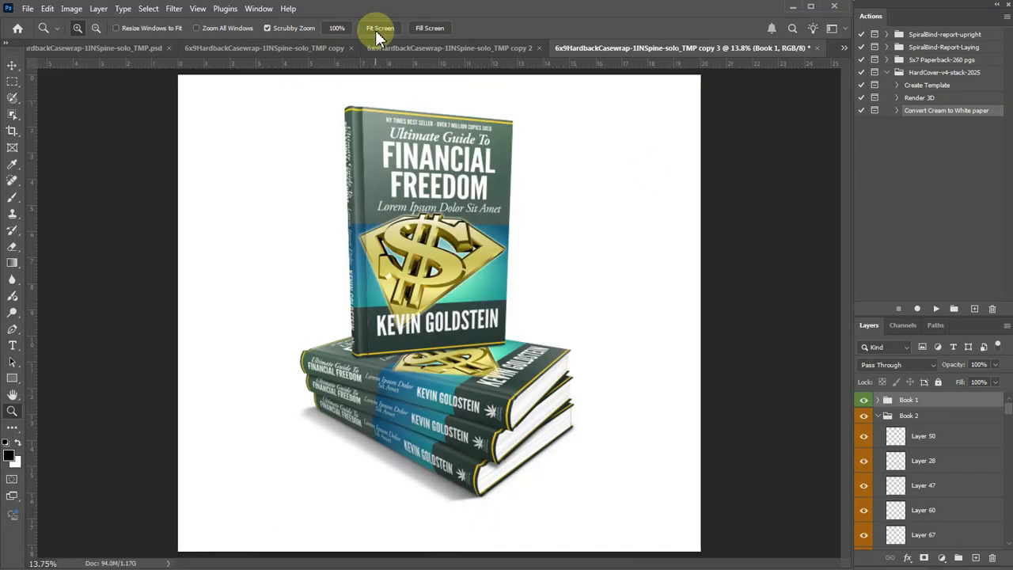
Compare the cream-paper render in copy 2 with the white-paper render in copy 3, both at full view.
{"action": "left_click", "coordinate": [481, 54]}
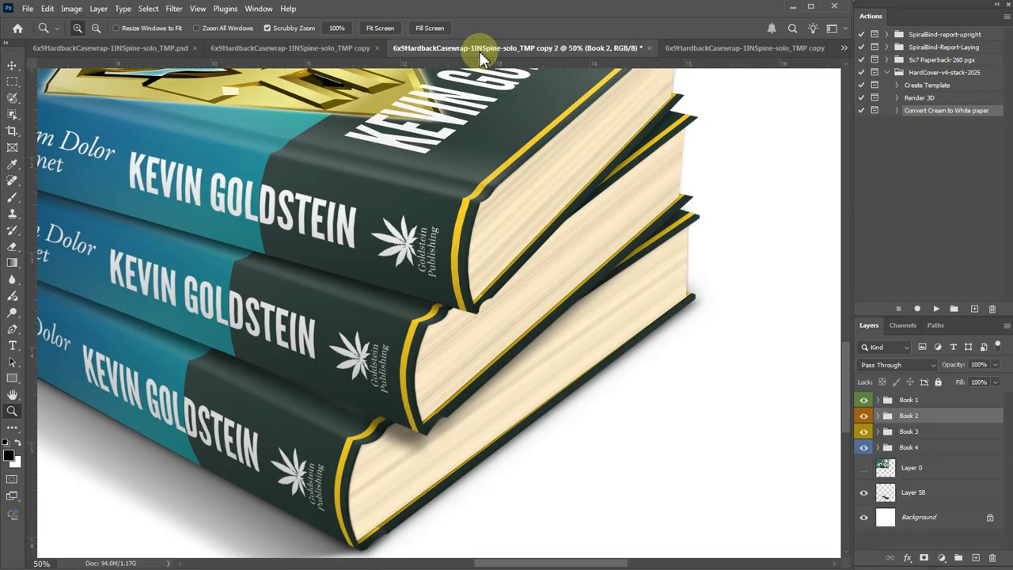
{"action": "left_click", "coordinate": [374, 29]}
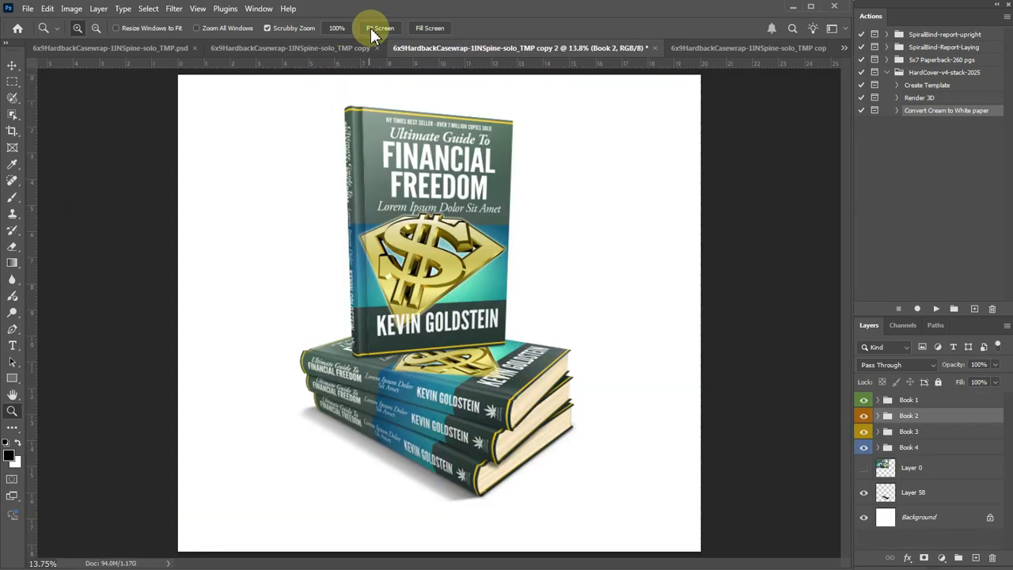
{"action": "left_click", "coordinate": [696, 52]}
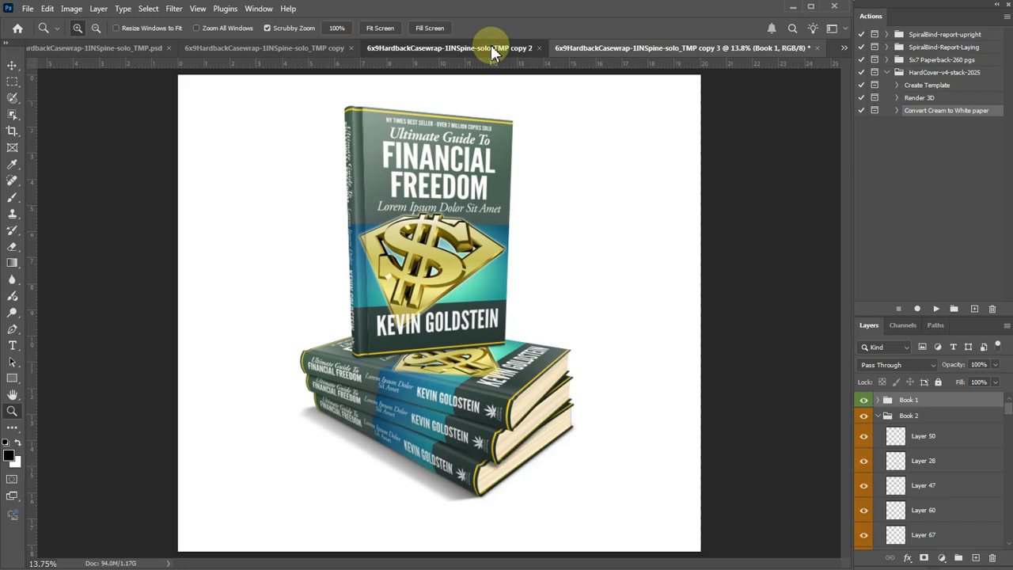
{"action": "left_click", "coordinate": [491, 46]}
{"action": "left_click", "coordinate": [691, 50]}
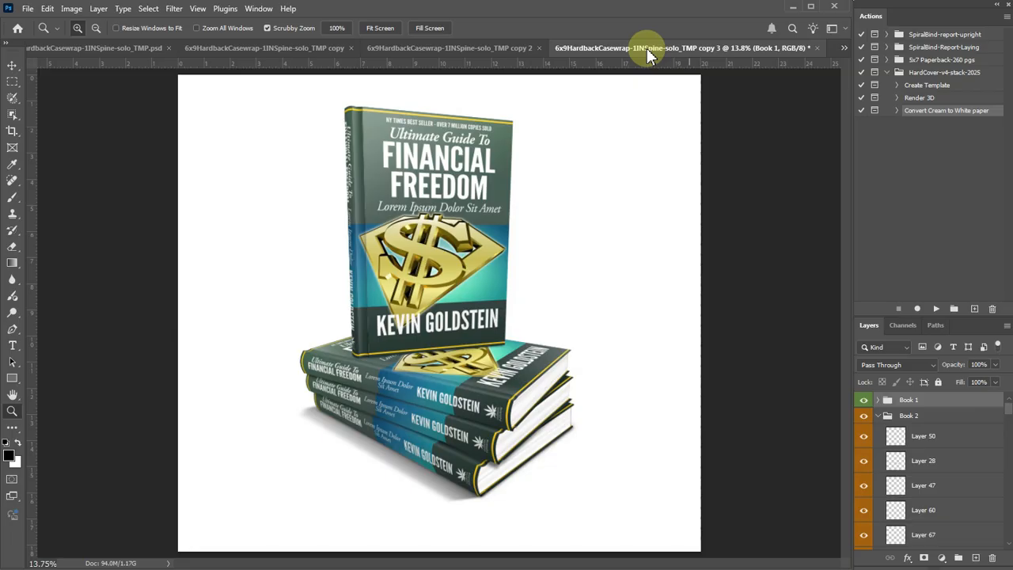
{"action": "left_click", "coordinate": [515, 49]}
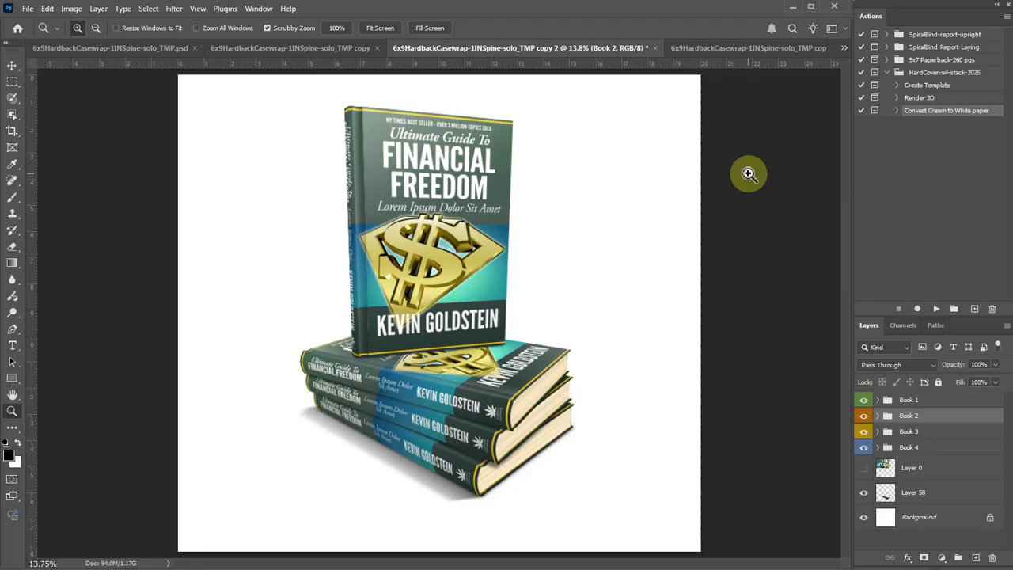
{"action": "left_click", "coordinate": [672, 49]}
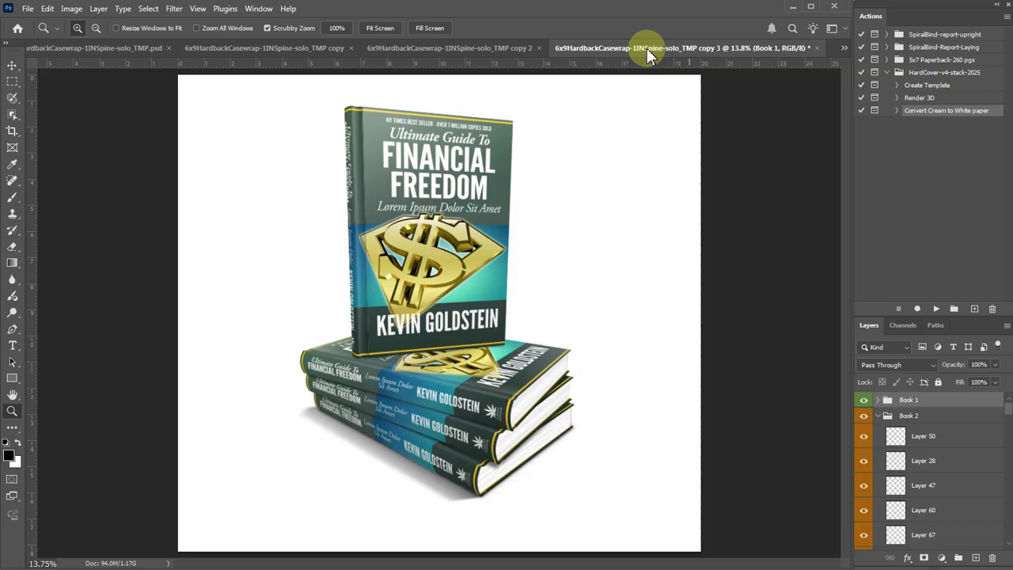
{"action": "key", "text": "ctrl+shift+Tab"}
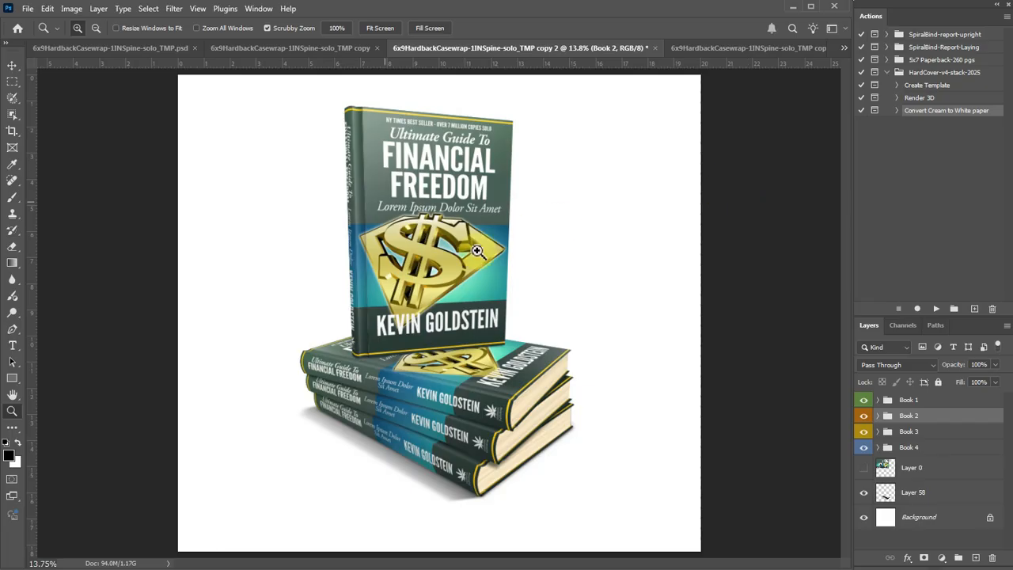
Shift the Book 1 group slightly to the right on the stack, using the Move tool with Auto-Select set to Group.
{"action": "left_click", "coordinate": [927, 402]}
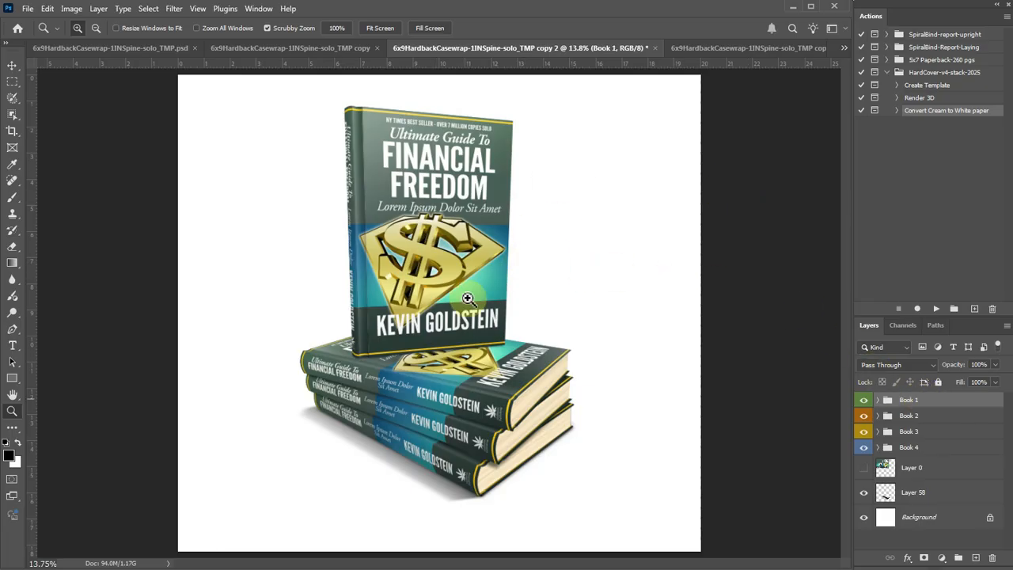
{"action": "left_click", "coordinate": [11, 65]}
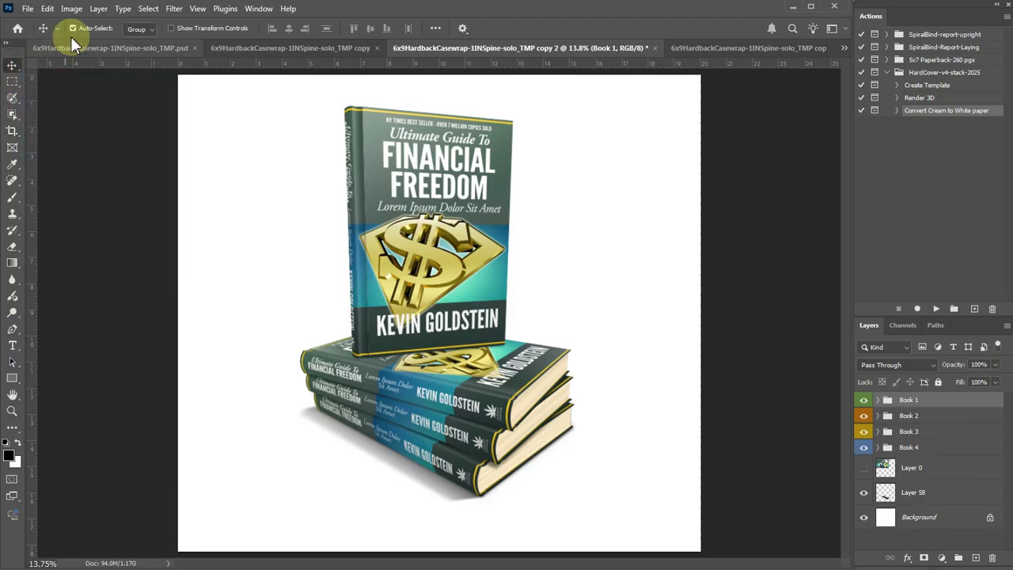
{"action": "left_click", "coordinate": [146, 37]}
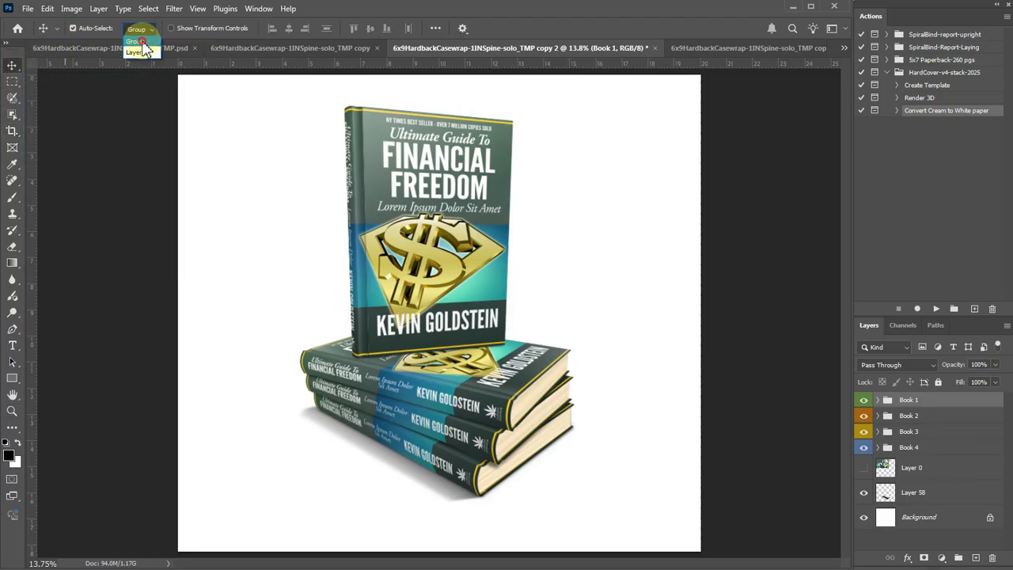
{"action": "left_click_drag", "start_coordinate": [375, 192], "coordinate": [407, 198]}
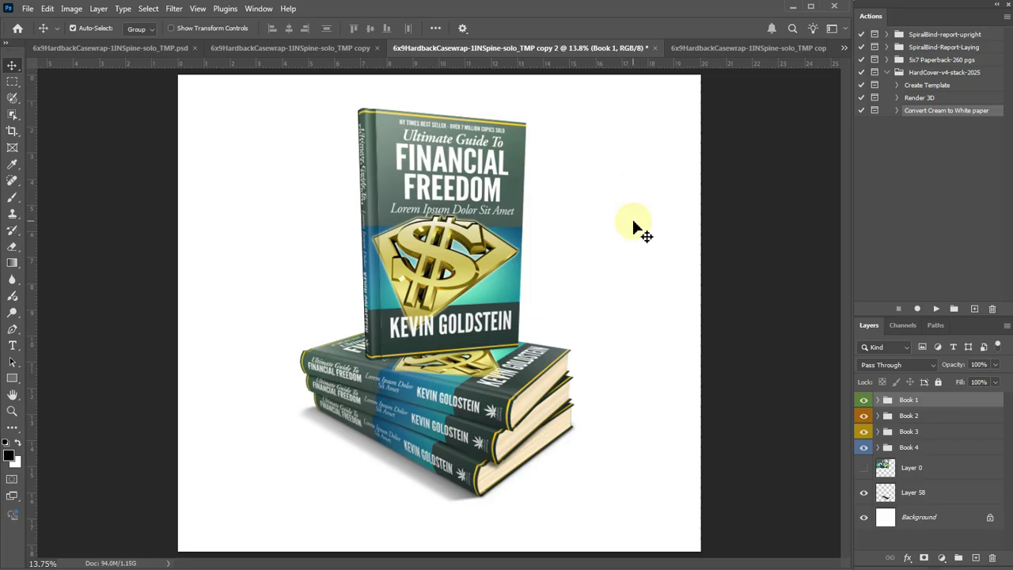
Hide the white Background layer to view the book stack on transparency, and show it again.
{"action": "left_click", "coordinate": [871, 500]}
{"action": "left_click", "coordinate": [864, 518]}
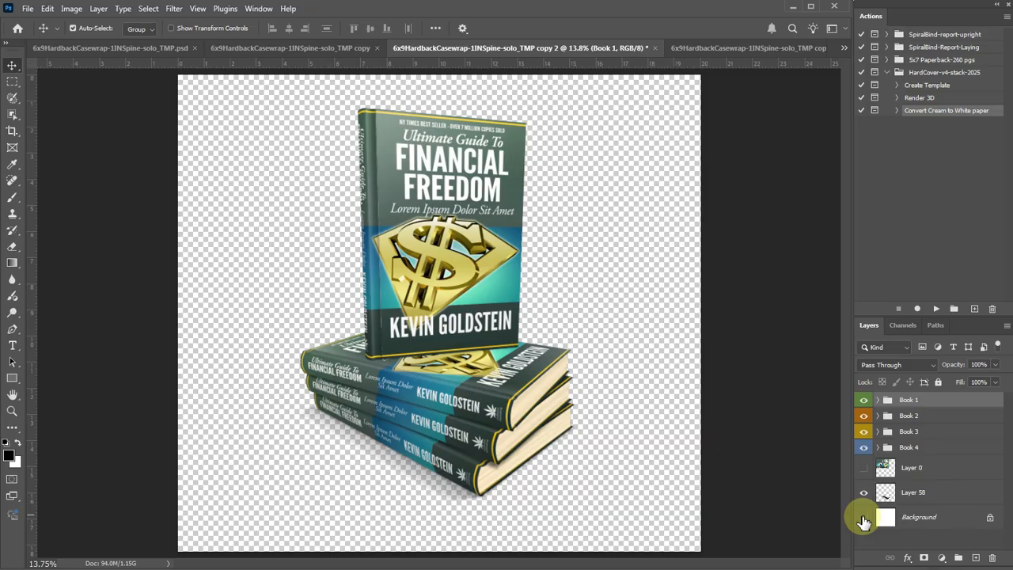
{"action": "left_click", "coordinate": [865, 517]}
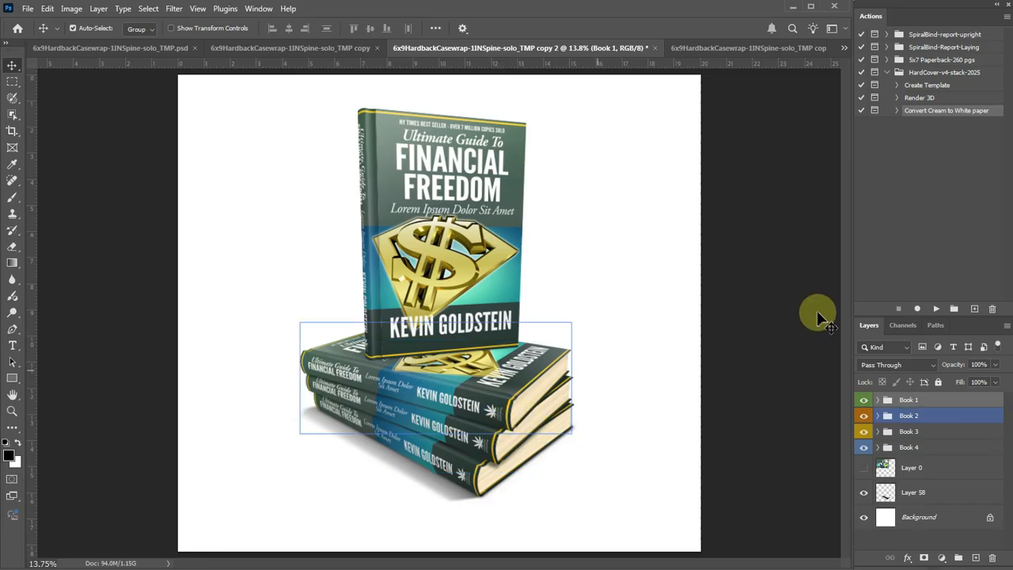
Hide the Book 2 group and lower the Book 1 group so the upright book rests on the two remaining books.
{"action": "left_click", "coordinate": [864, 415]}
{"action": "left_click", "coordinate": [902, 400]}
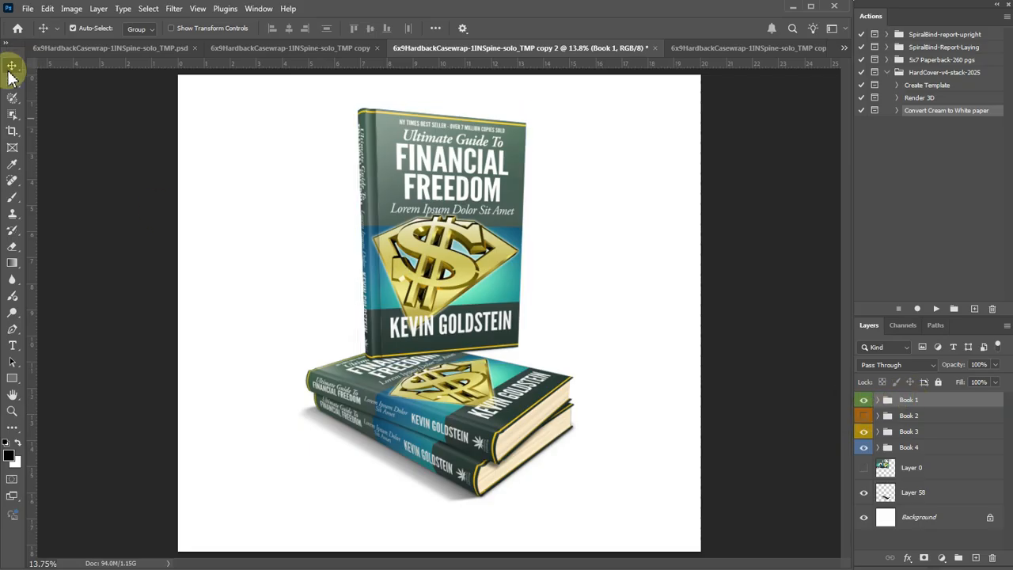
{"action": "left_click_drag", "start_coordinate": [455, 227], "coordinate": [458, 245]}
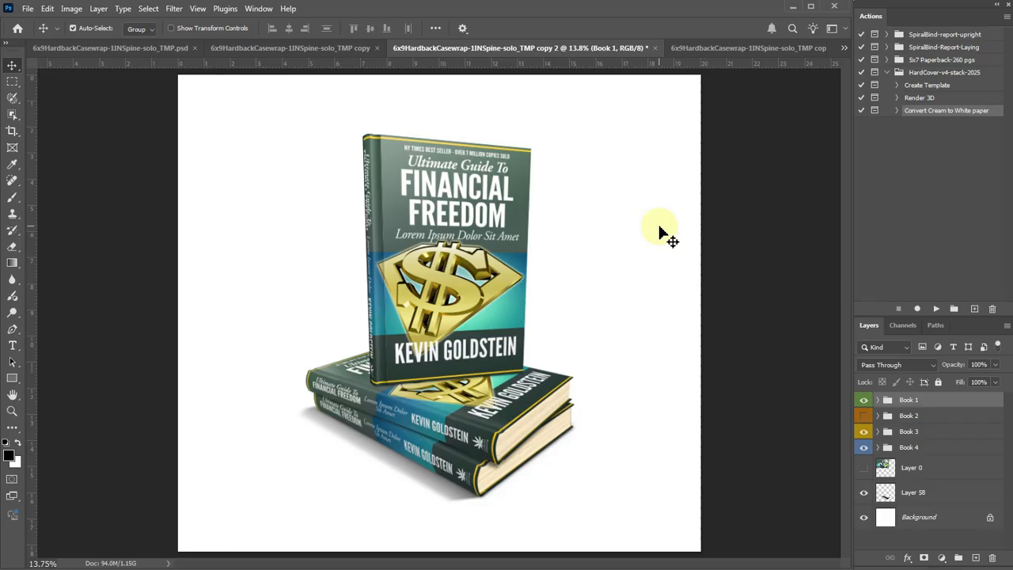
Check the copy 3 document, return to copy 2 and hide its Background layer for a transparent backdrop.
{"action": "left_click", "coordinate": [728, 49]}
{"action": "left_click", "coordinate": [489, 48]}
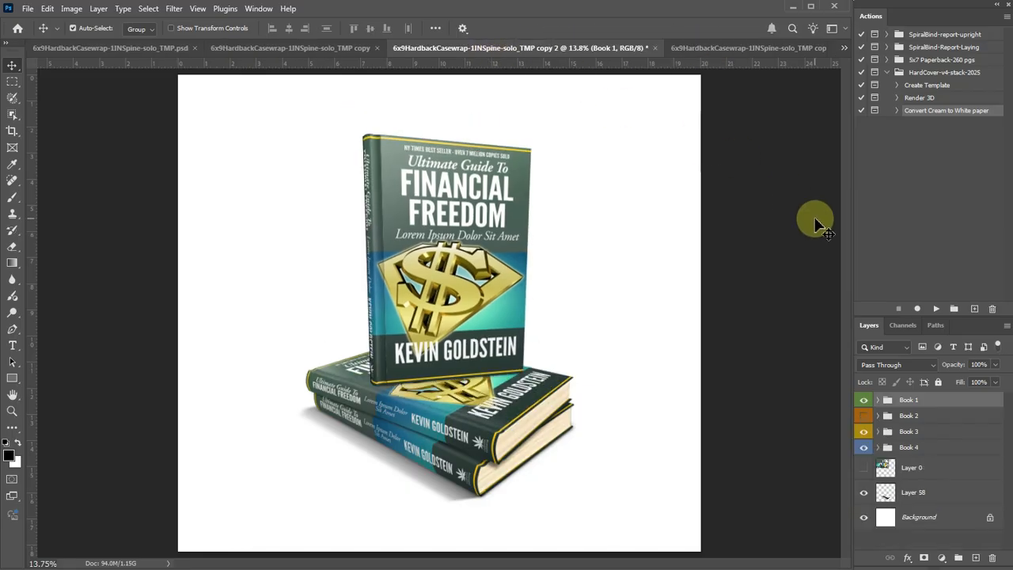
{"action": "left_click", "coordinate": [864, 518]}
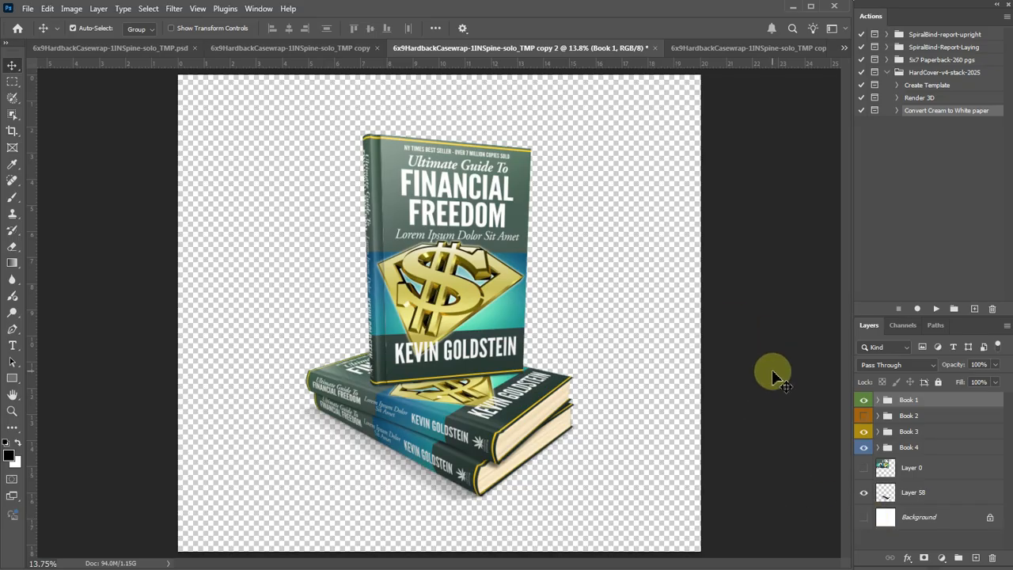